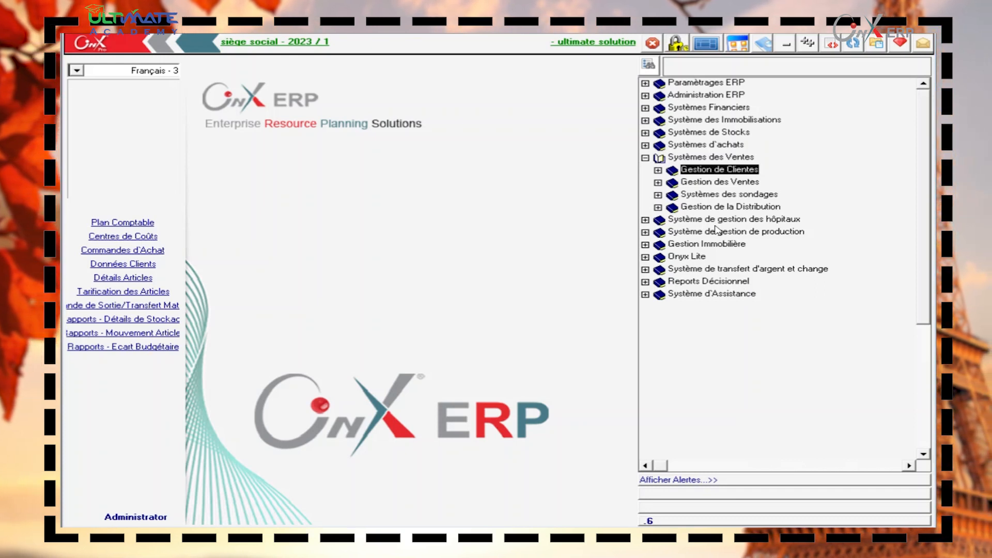
Open the Paramètres screen in Configuration des Ventes under Gestion de Clientes and switch it to edit mode.
click(658, 171)
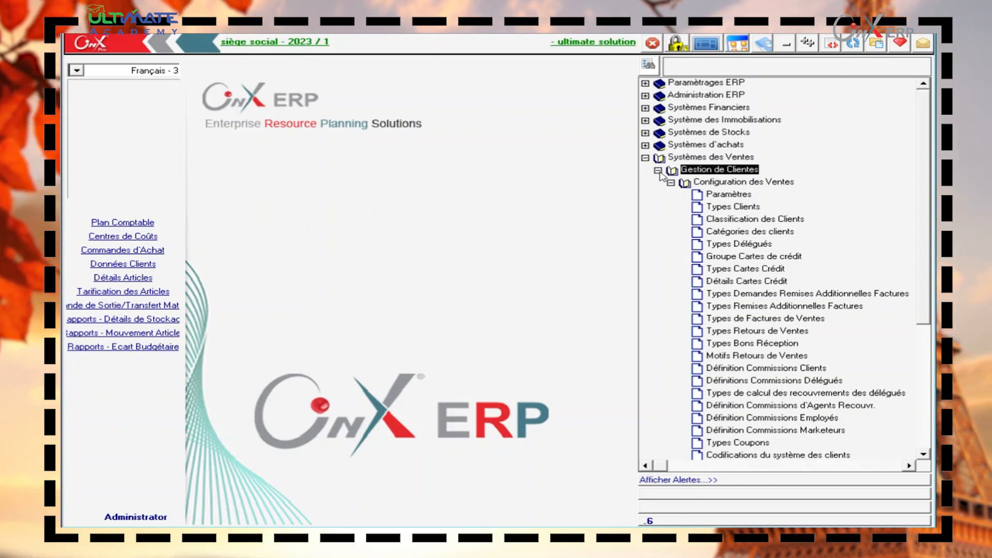
drag(923, 165, 922, 204)
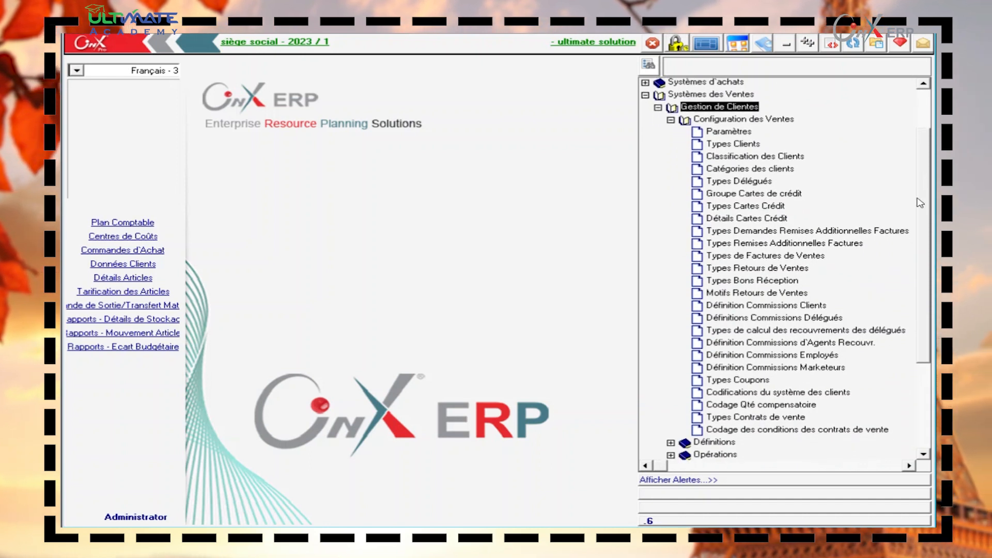
double_click(735, 133)
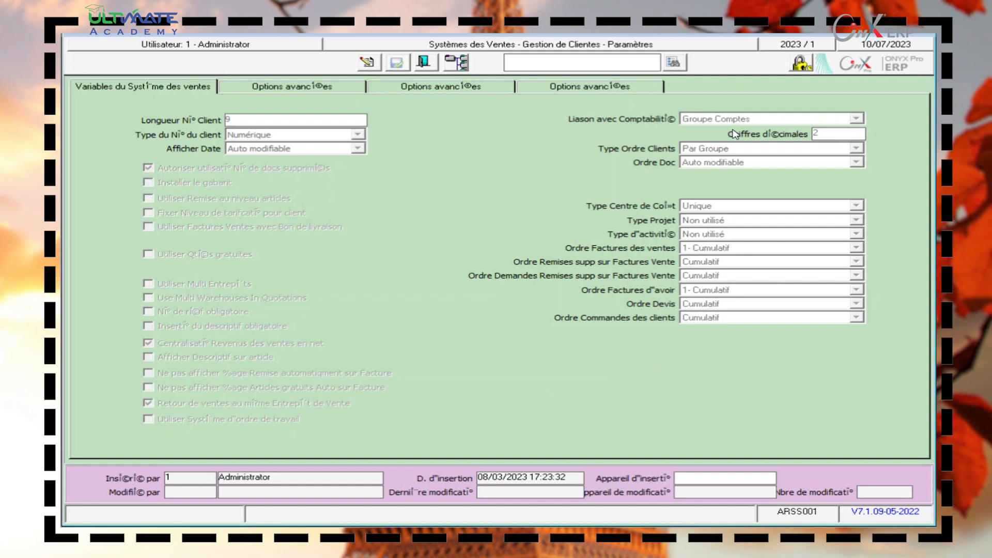
click(374, 65)
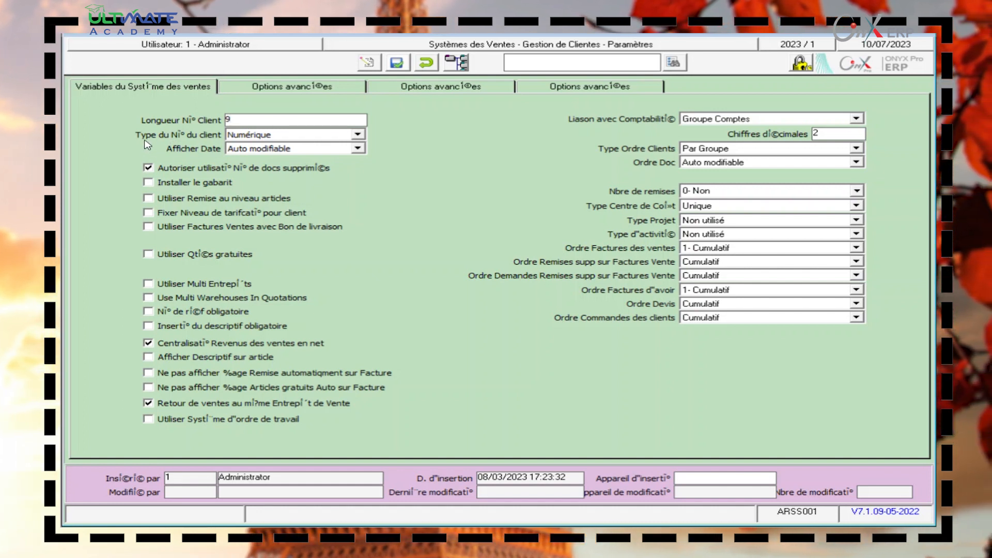
Review the customer number type choices, and toggle the option for reusing deleted document numbers off and back on.
click(255, 136)
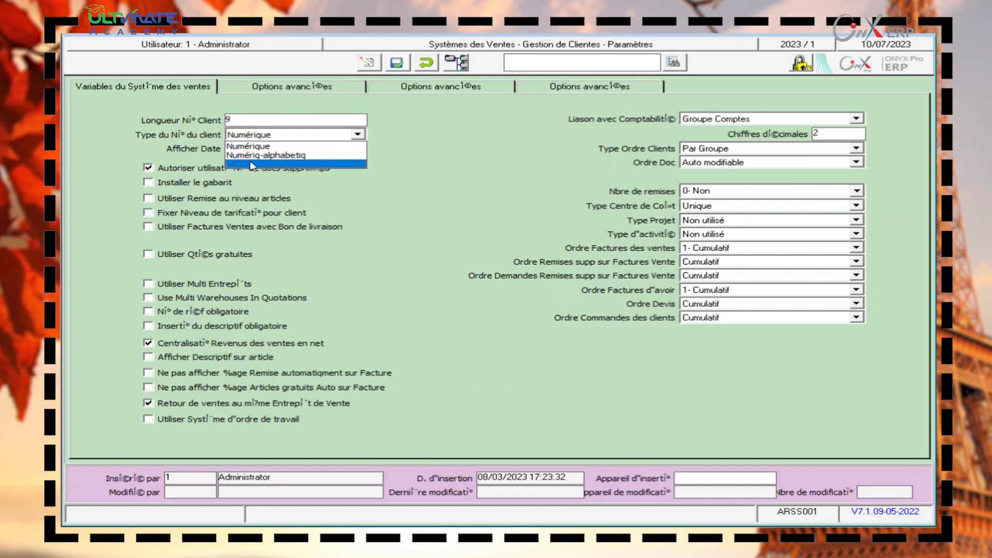
click(210, 162)
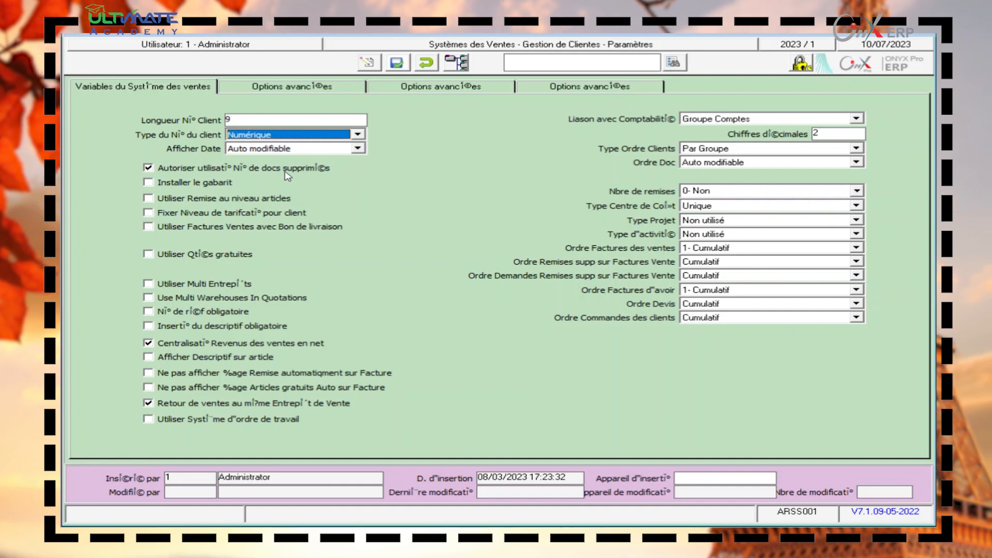
click(154, 170)
click(154, 169)
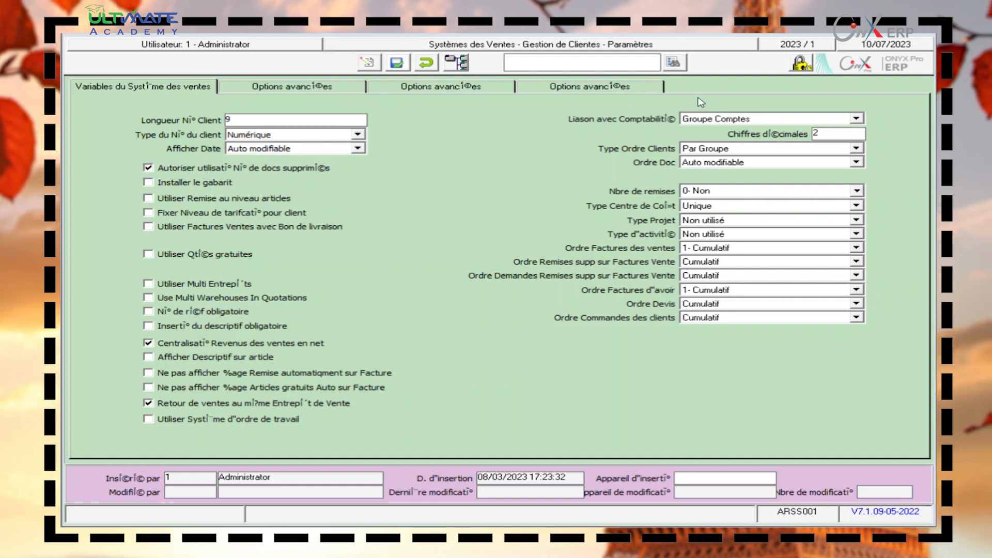
Examine the choices offered for the accounting link, activity type, project type and credit note numbering order.
click(720, 118)
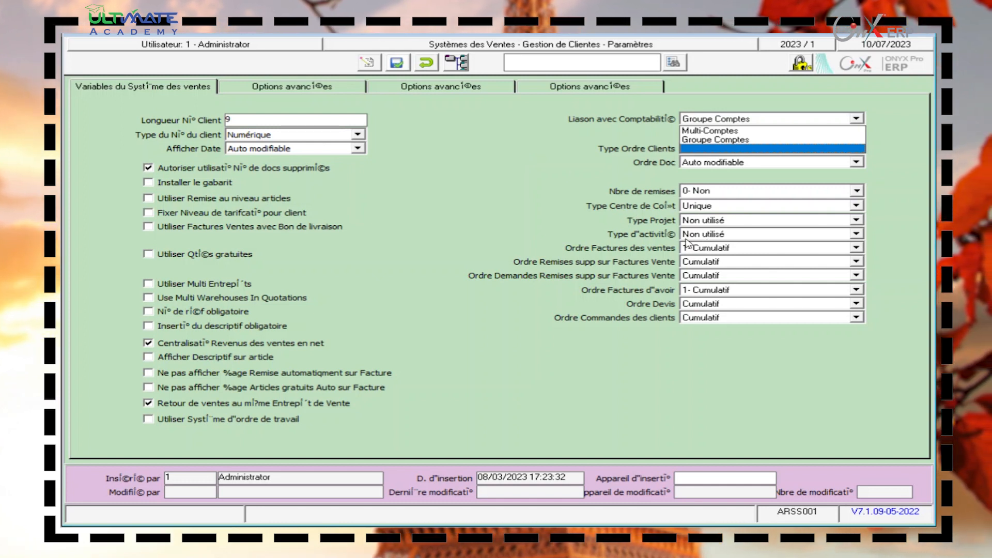
click(719, 236)
click(717, 238)
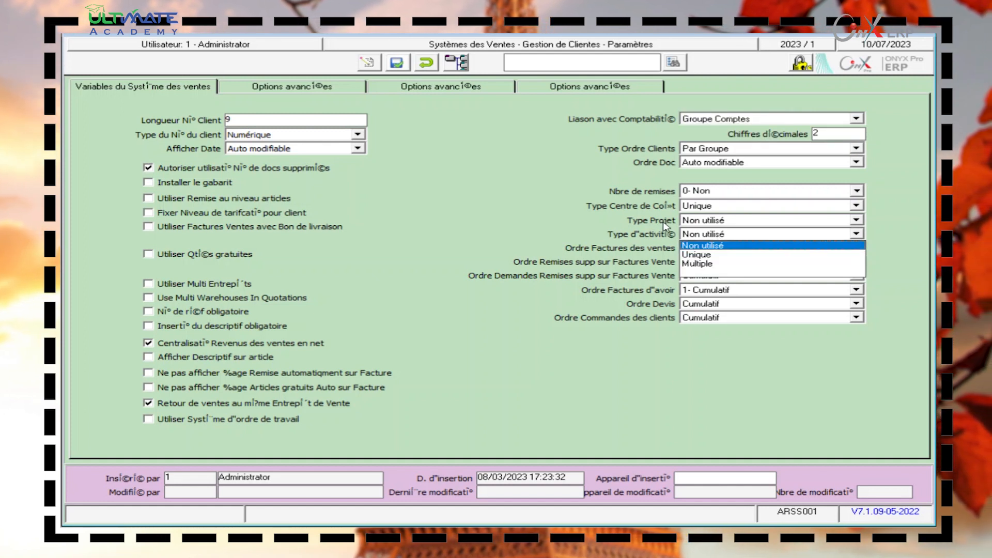
click(691, 226)
click(707, 223)
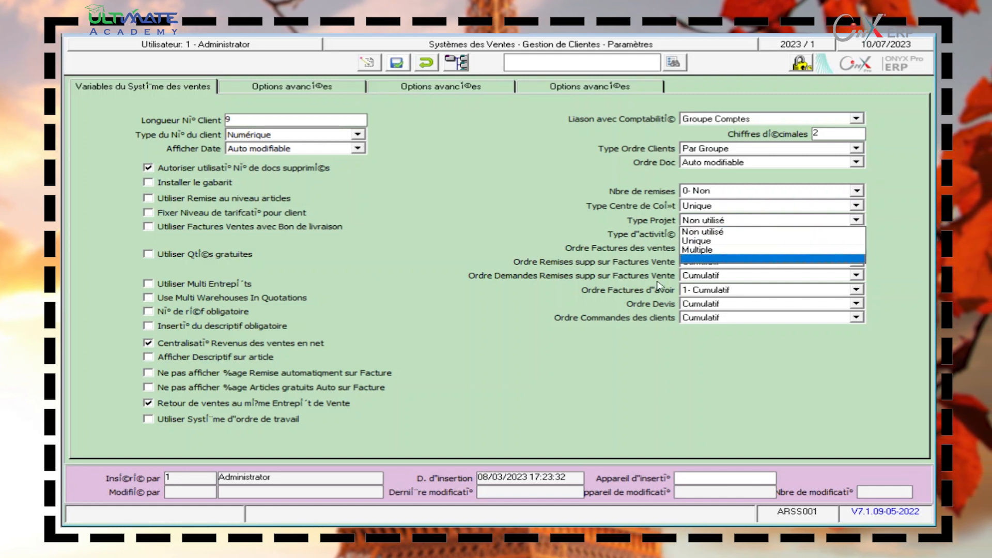
click(677, 280)
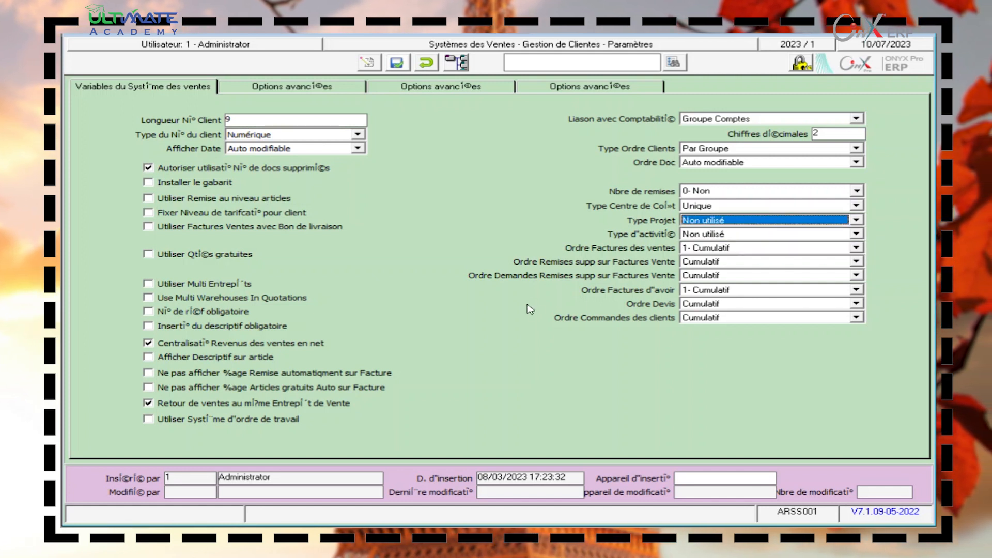
click(708, 294)
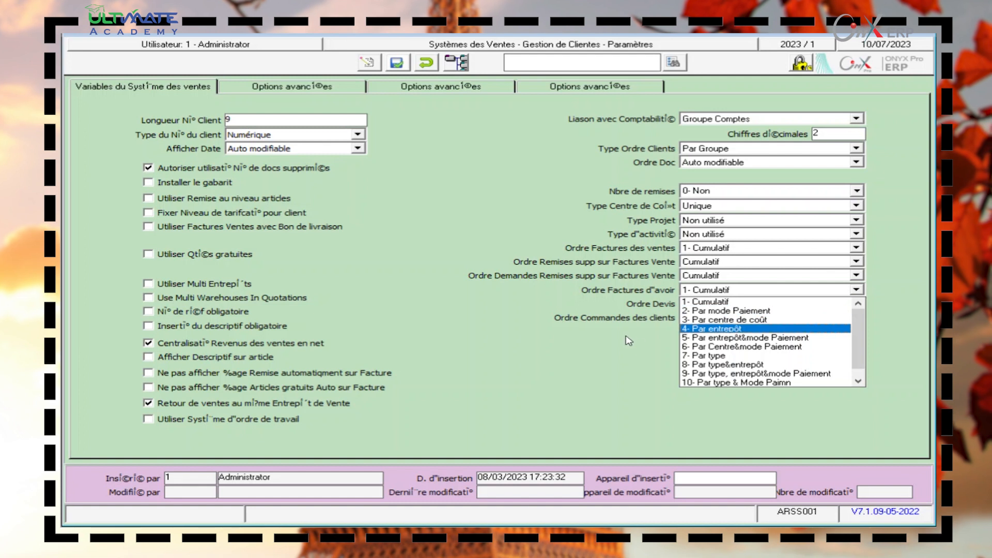
click(623, 360)
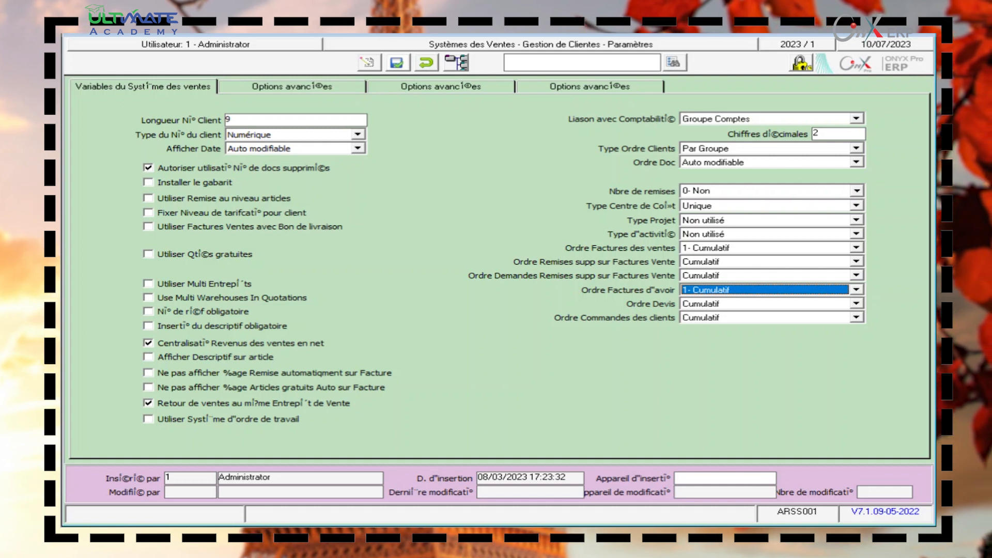
Save the customer management parameters and open the Types Clients screen.
click(397, 63)
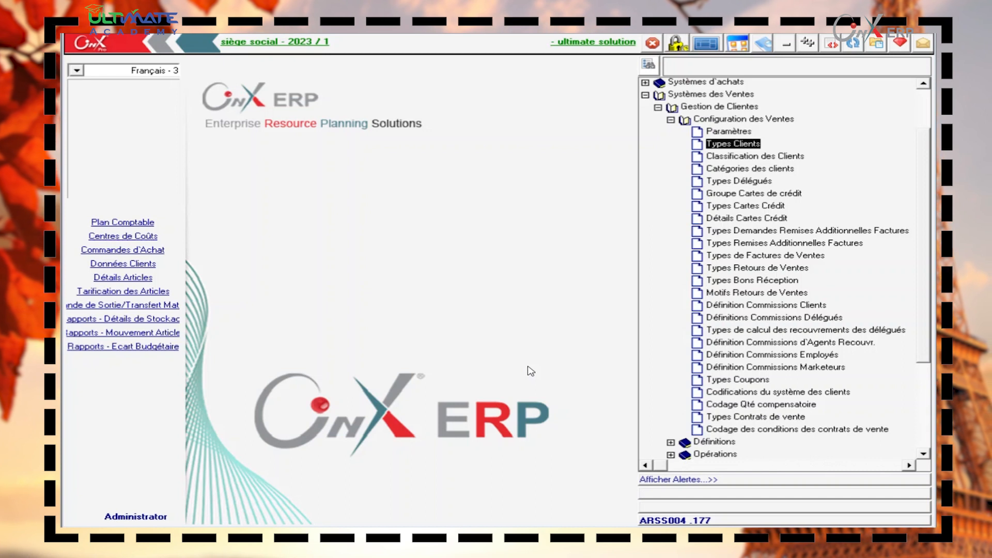
double_click(762, 156)
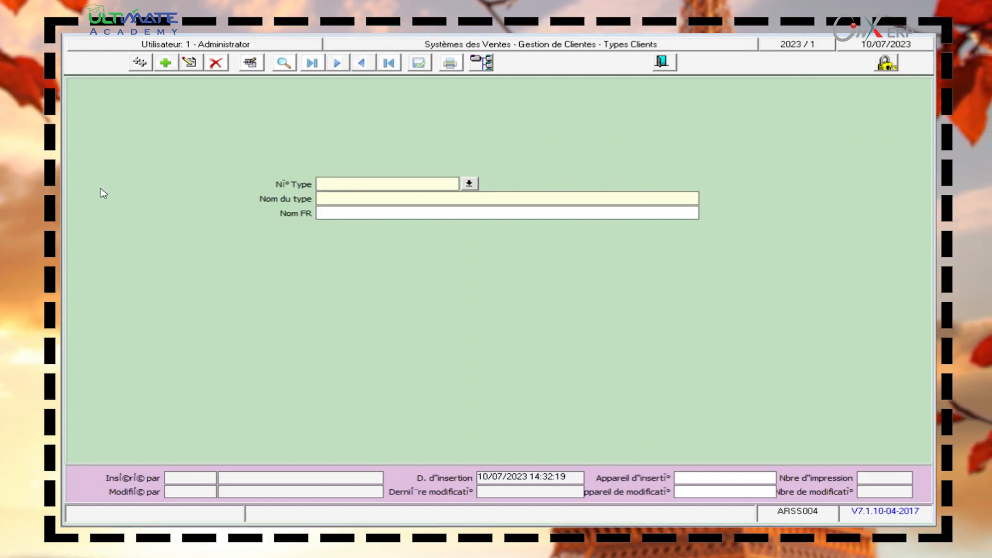
Add a new client type with the type name "les clients de nord".
click(165, 63)
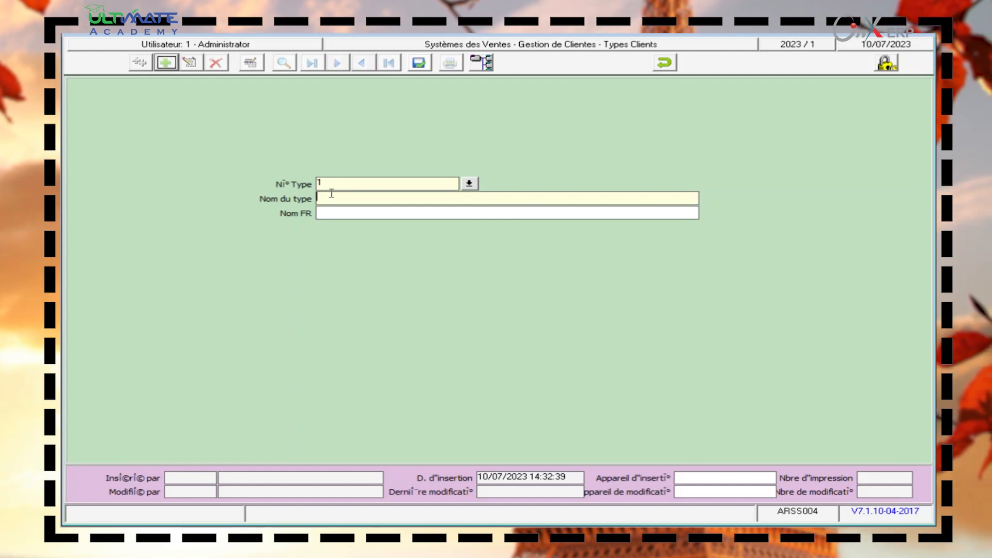
text(le)
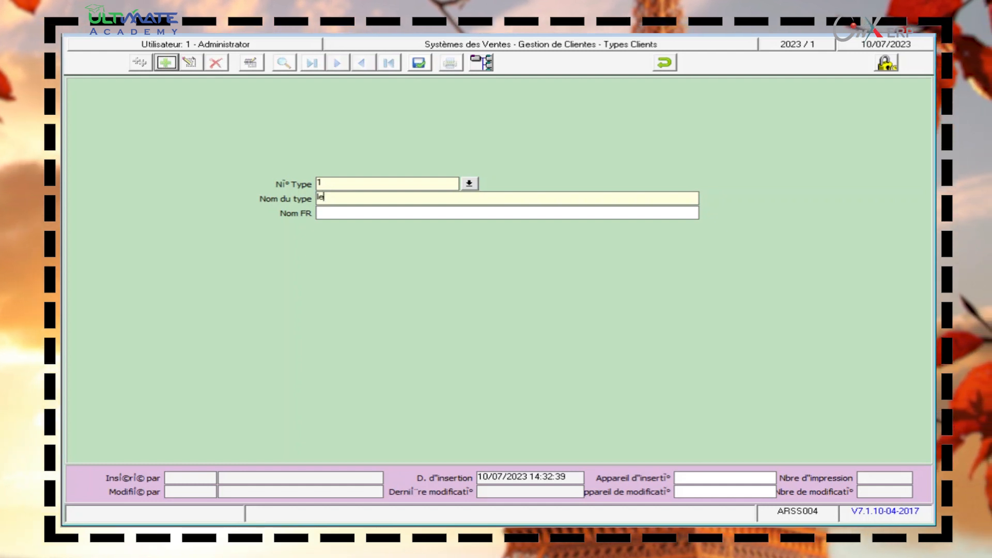
text(s clients)
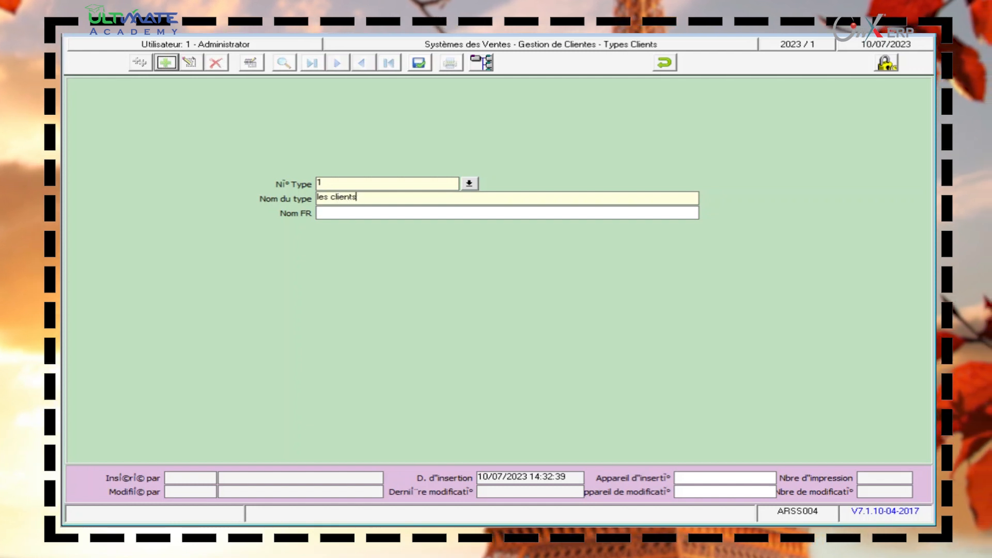
text( de mnord)
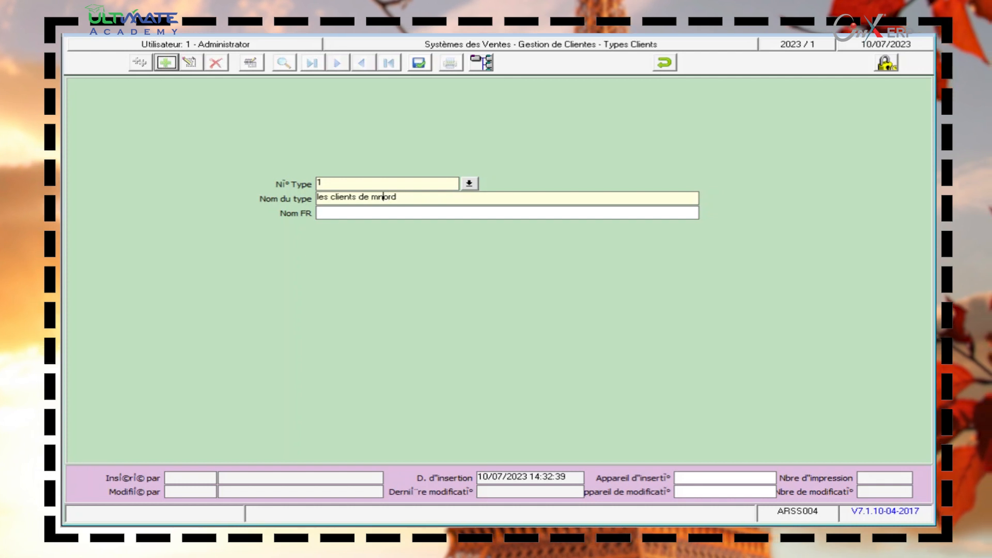
key(BackSpace)
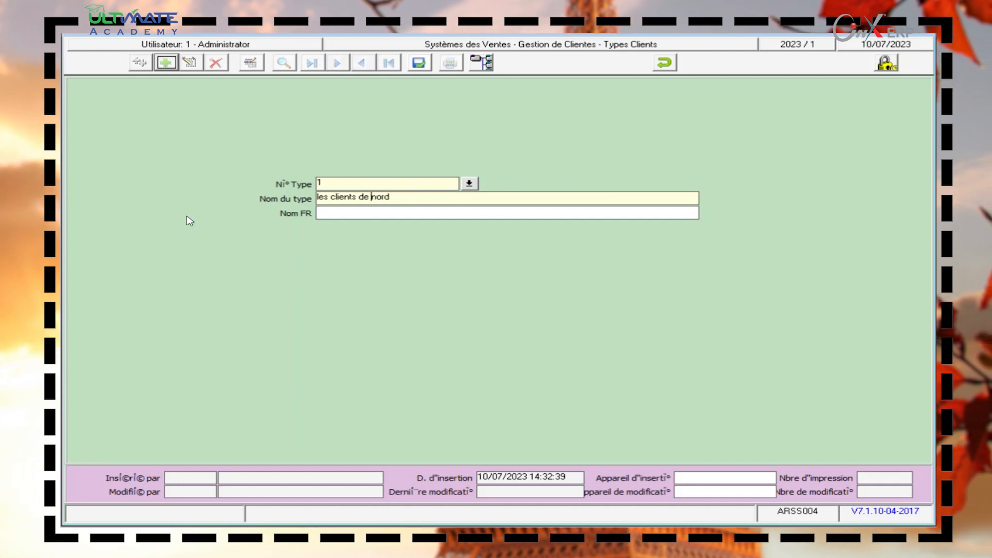
Copy the type name "les clients de nord" into the Nom FR field and save the client type.
drag(391, 197, 297, 211)
key(ctrl+c)
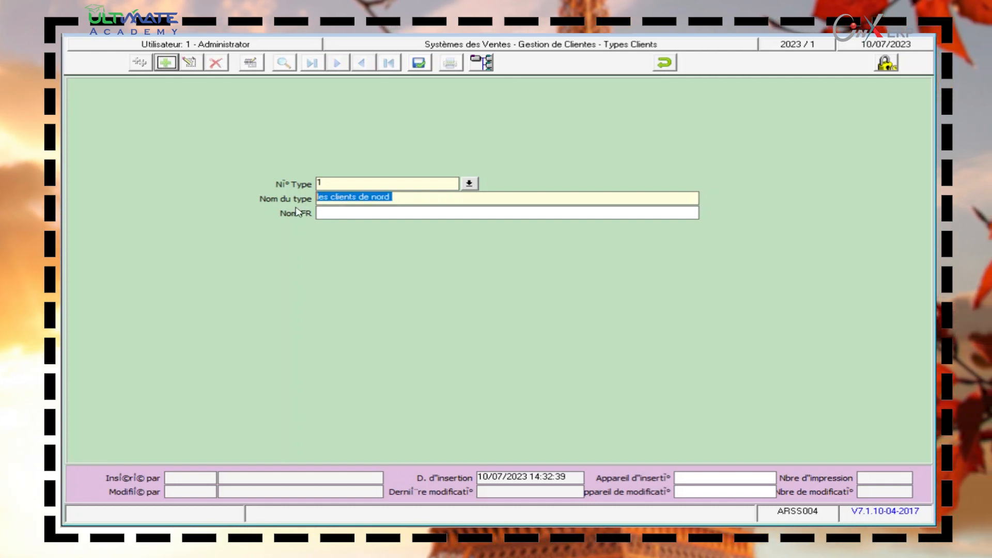
click(351, 214)
key(ctrl+v)
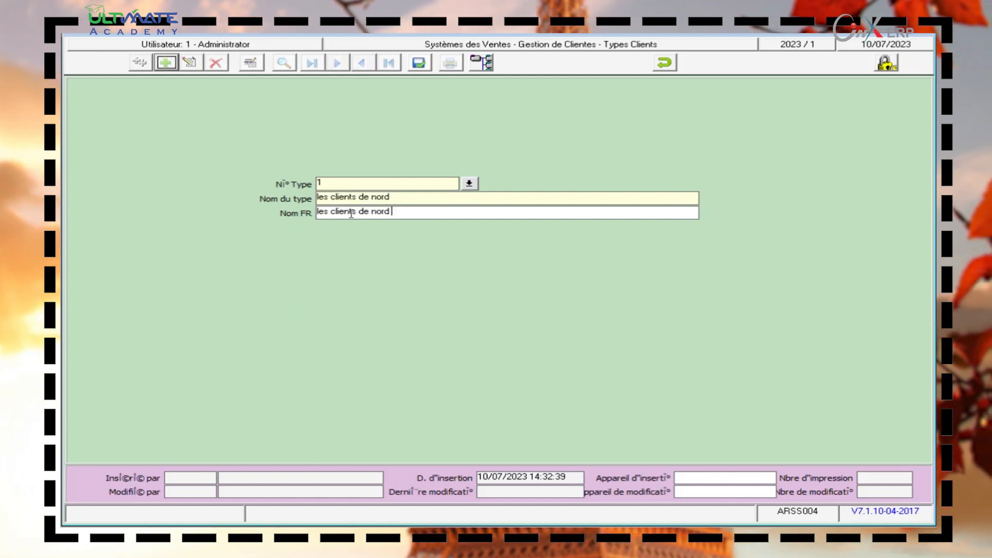
click(419, 62)
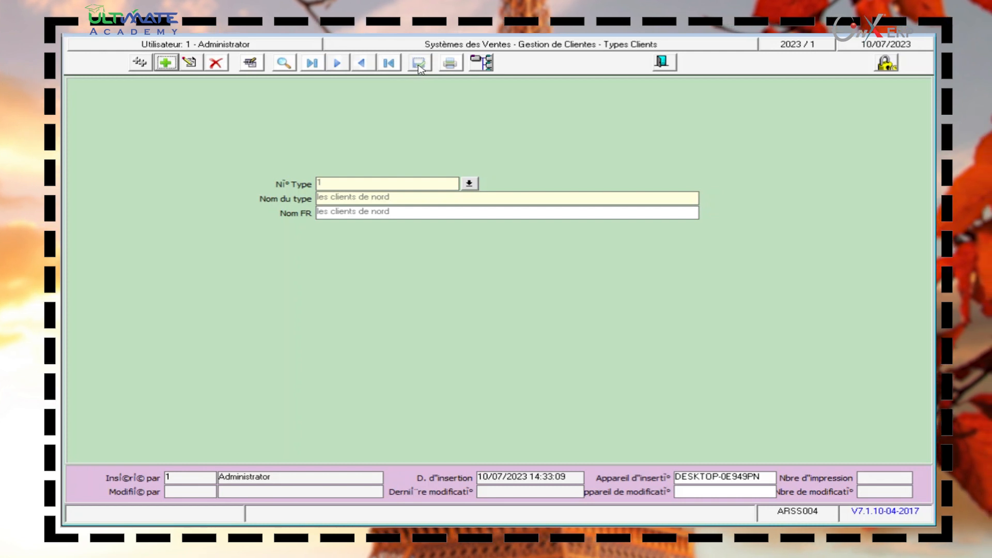
Look up the saved client types in the search list, then close the list and the Types Clients screen.
click(291, 67)
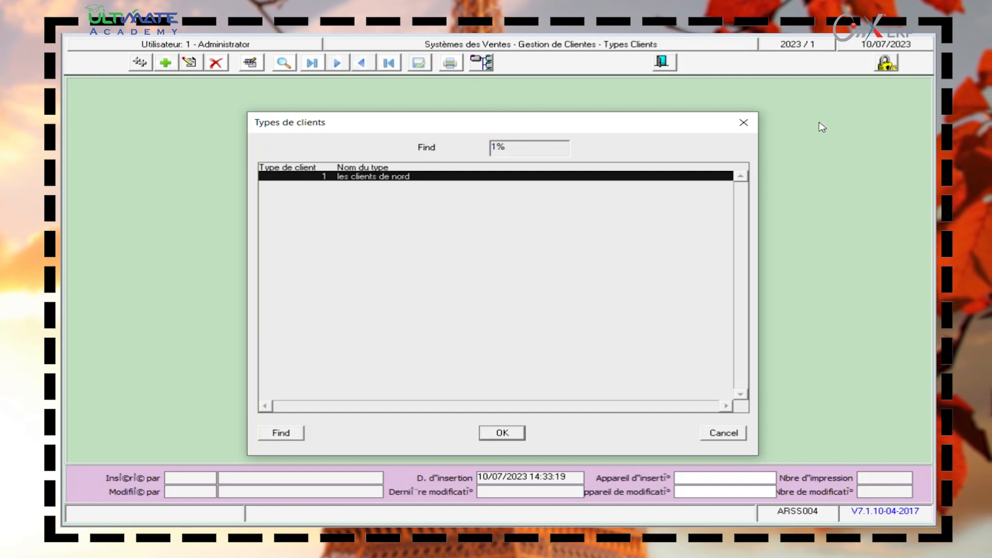
click(743, 123)
click(662, 62)
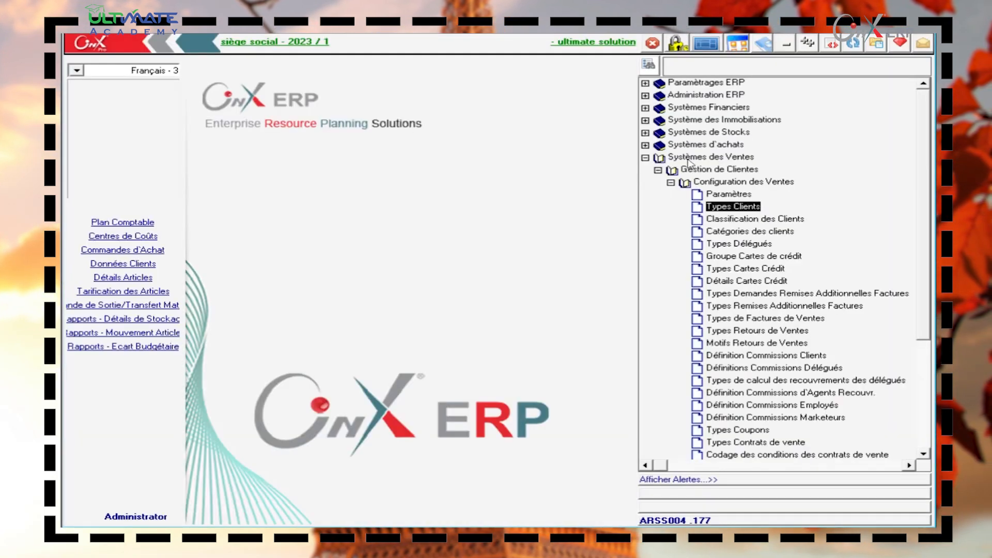
Open Classification des Clients and add a new customer level named "excellent".
click(758, 220)
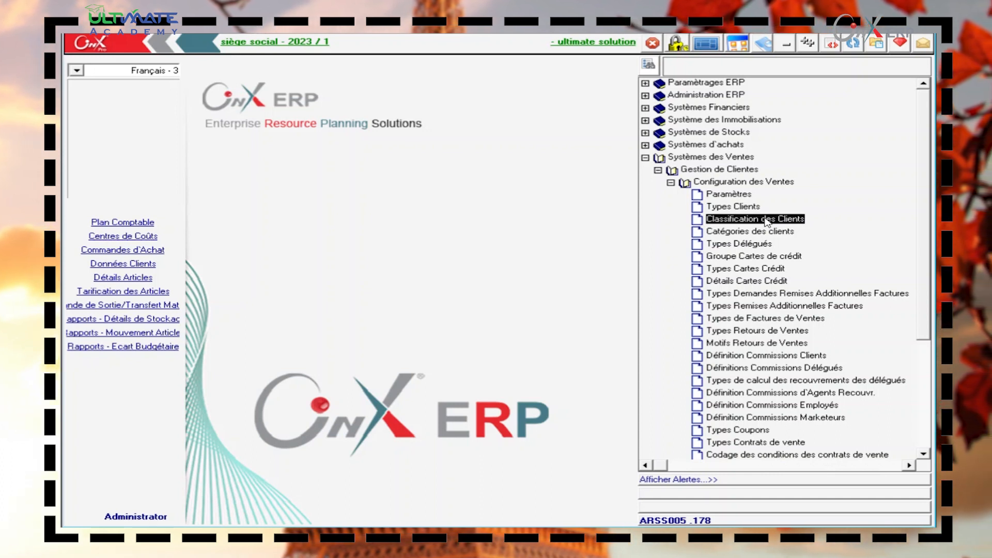
double_click(765, 220)
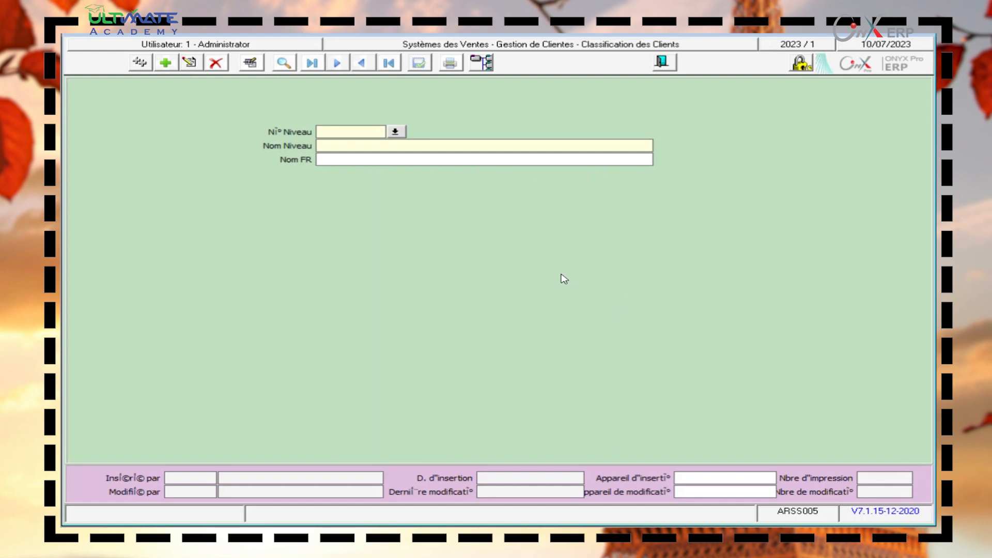
click(166, 64)
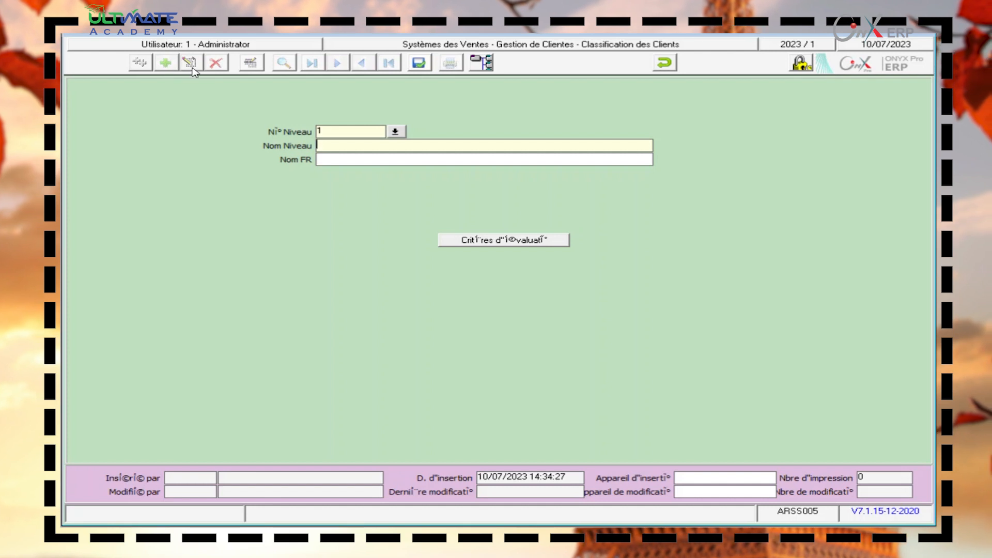
text(exce)
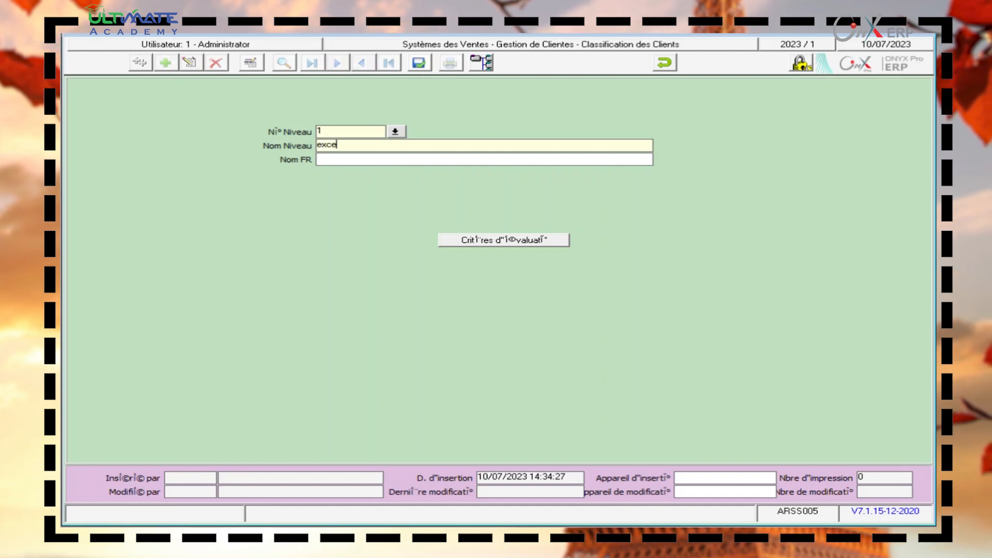
text(llent)
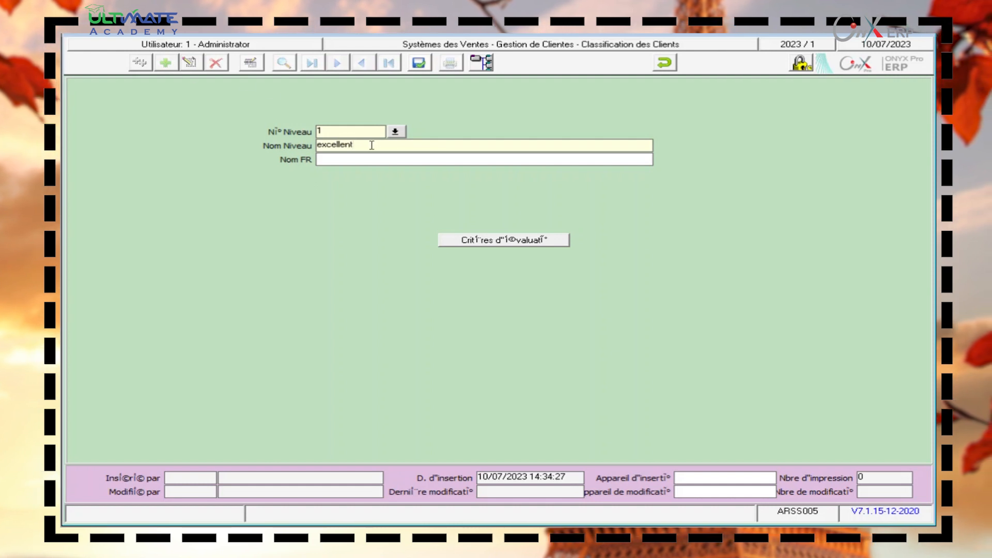
Copy the level name "excellent" into the Nom FR field and save the customer level.
drag(371, 145, 290, 148)
key(ctrl+c)
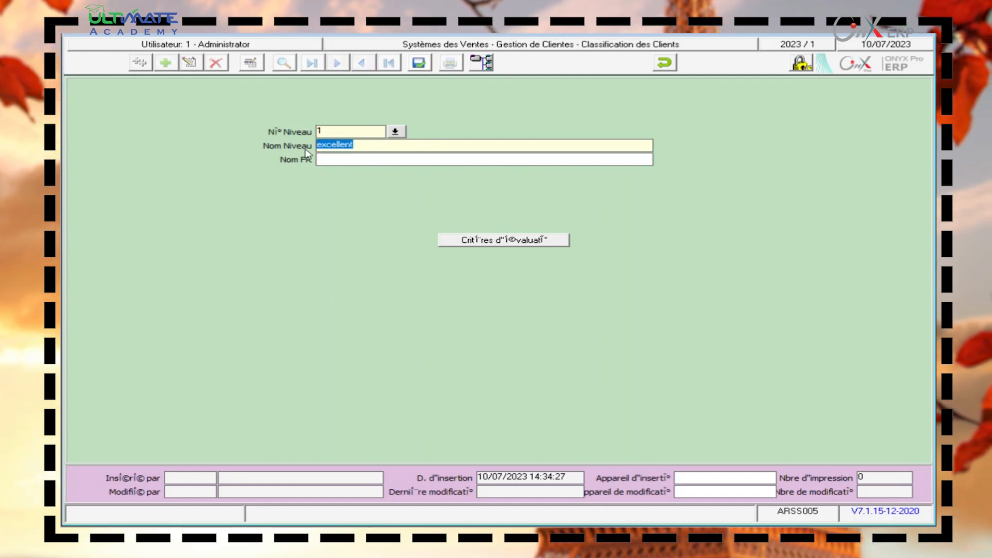
click(432, 146)
click(418, 161)
key(ctrl+v)
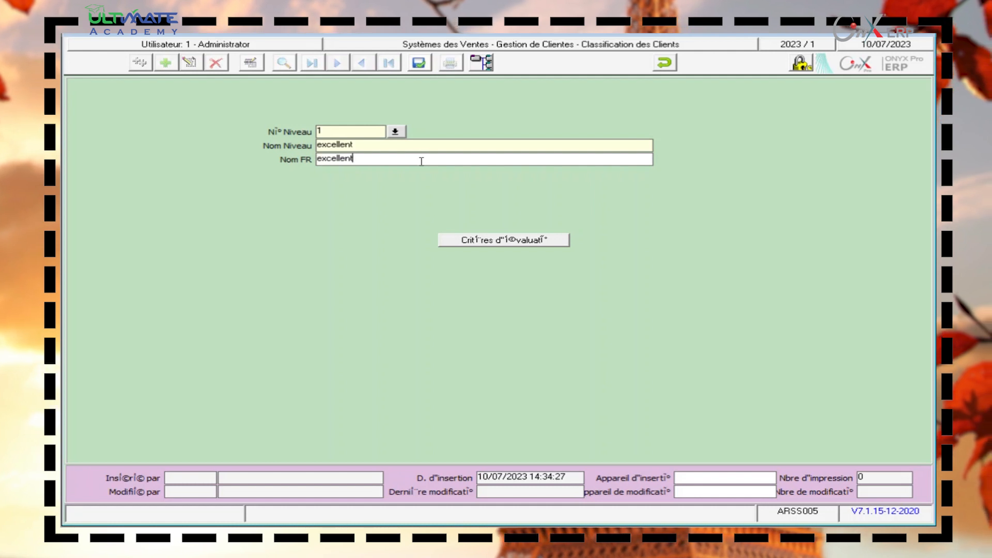
click(419, 63)
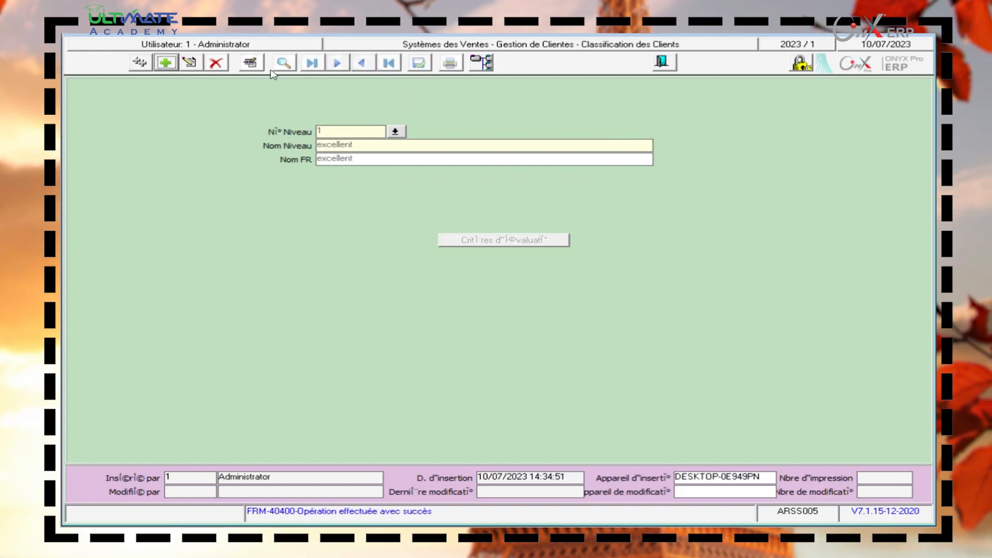
Look up the saved customer levels in the search list, then close the list and the Classification des Clients screen.
click(293, 67)
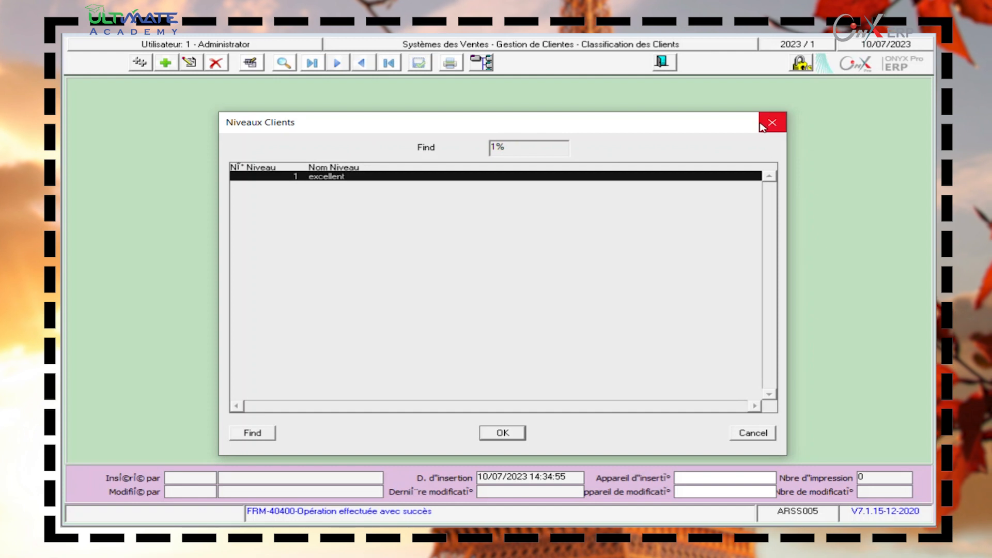
click(771, 122)
click(662, 64)
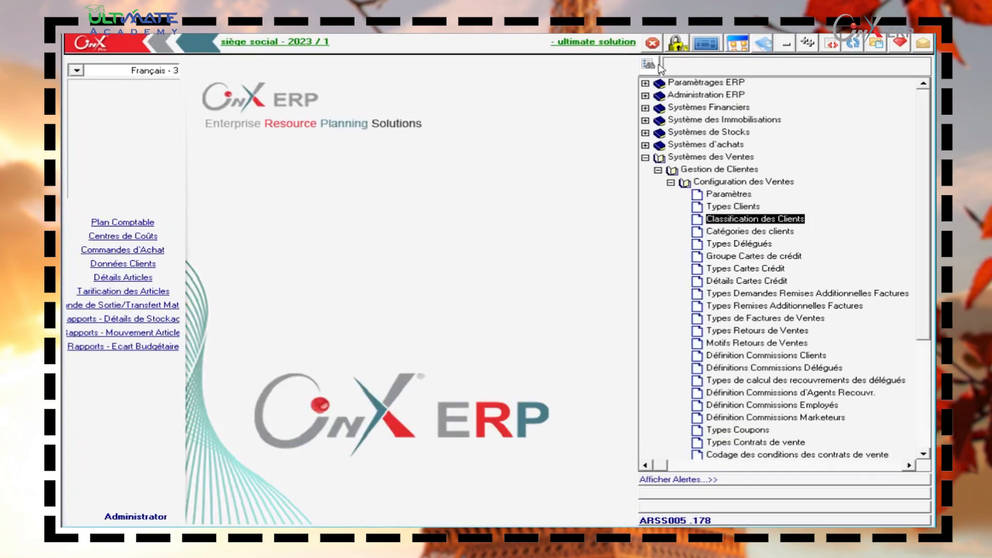
Open Catégories des clients and add a new customer category named "les clients du moyen orient".
double_click(751, 232)
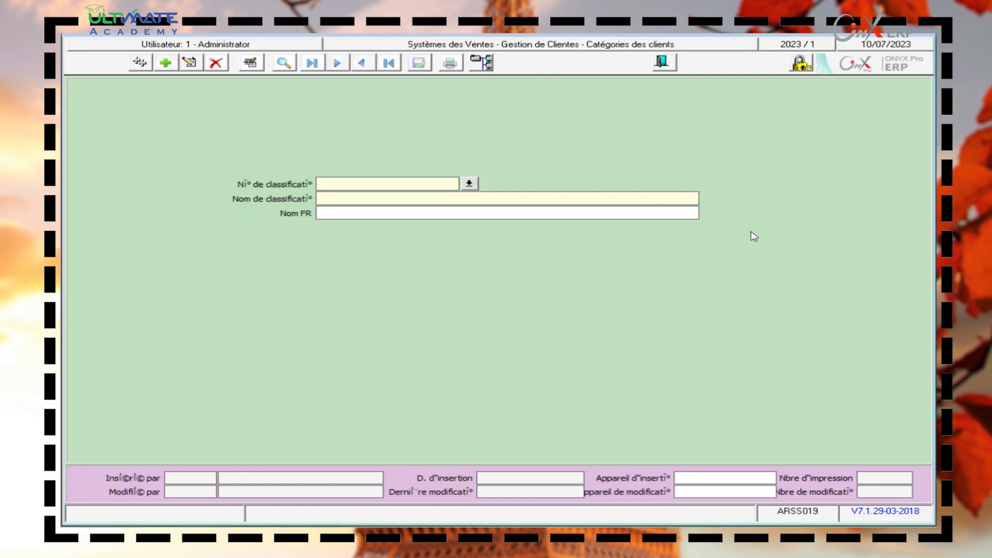
click(165, 68)
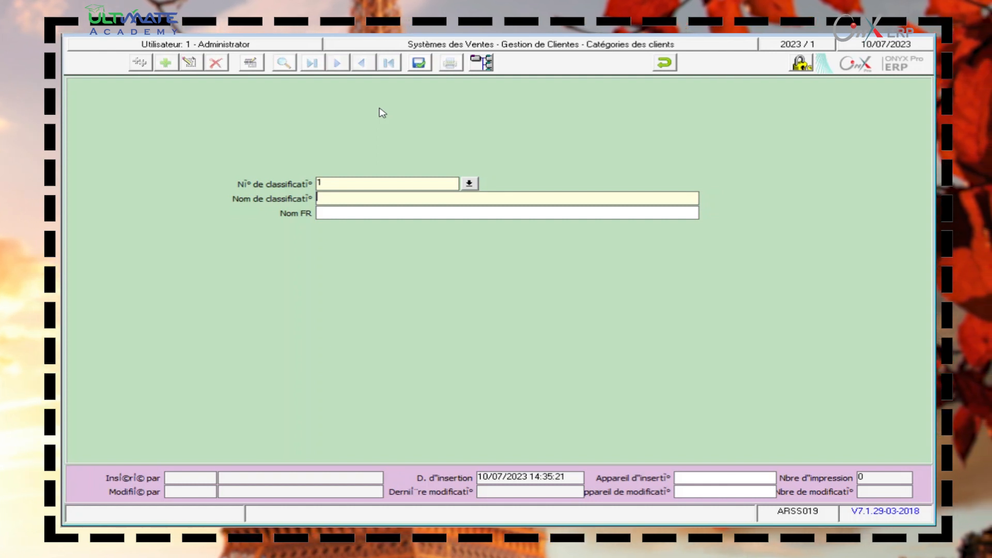
text(les )
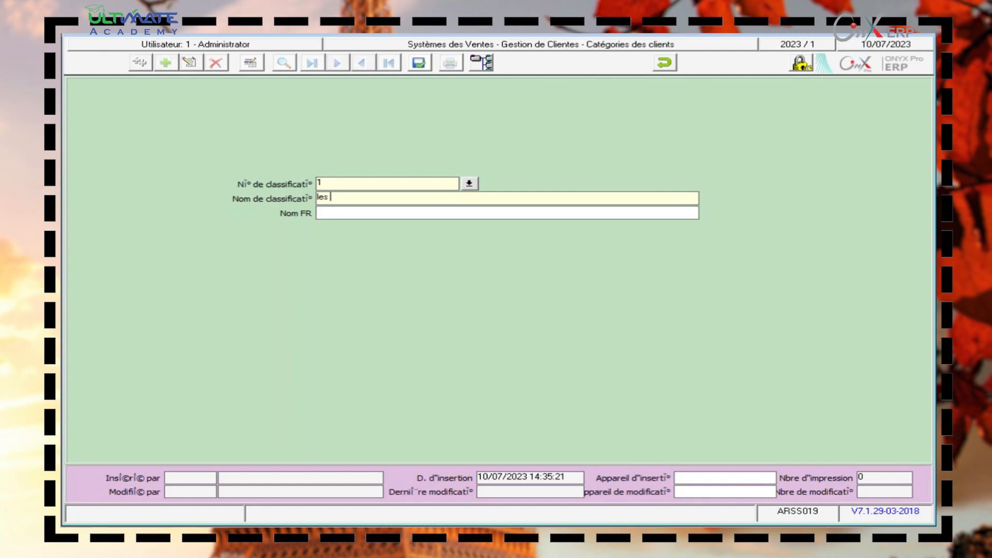
text(client du moyen orient)
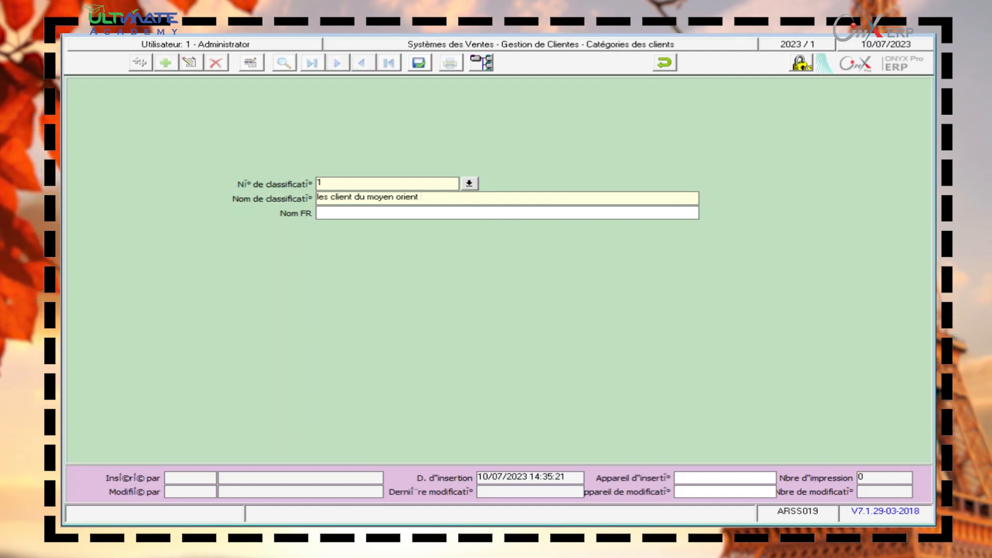
click(355, 197)
text(s)
Copy the category name "les clients du moyen orient" into the Nom FR field and save the customer category.
drag(425, 198, 272, 197)
key(ctrl+c)
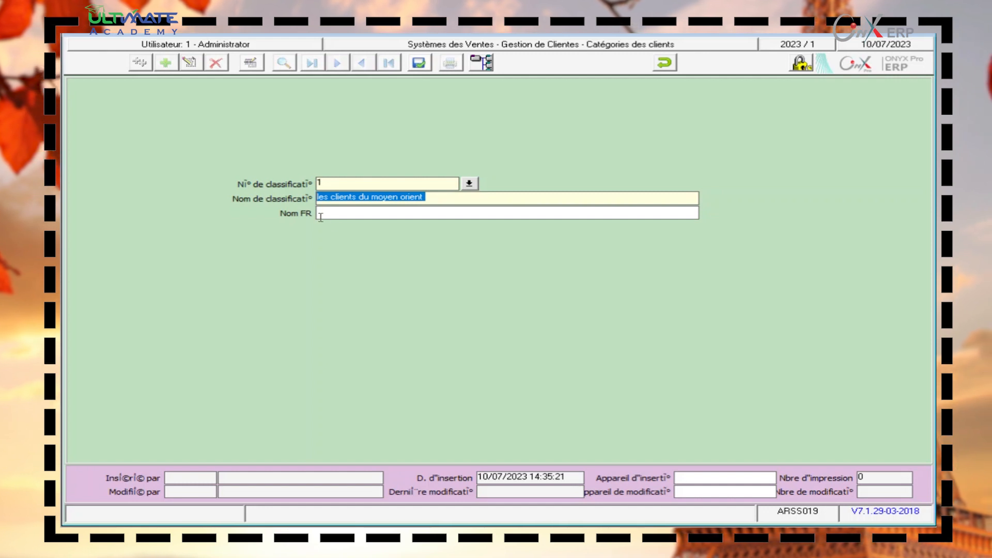
click(347, 214)
key(ctrl+v)
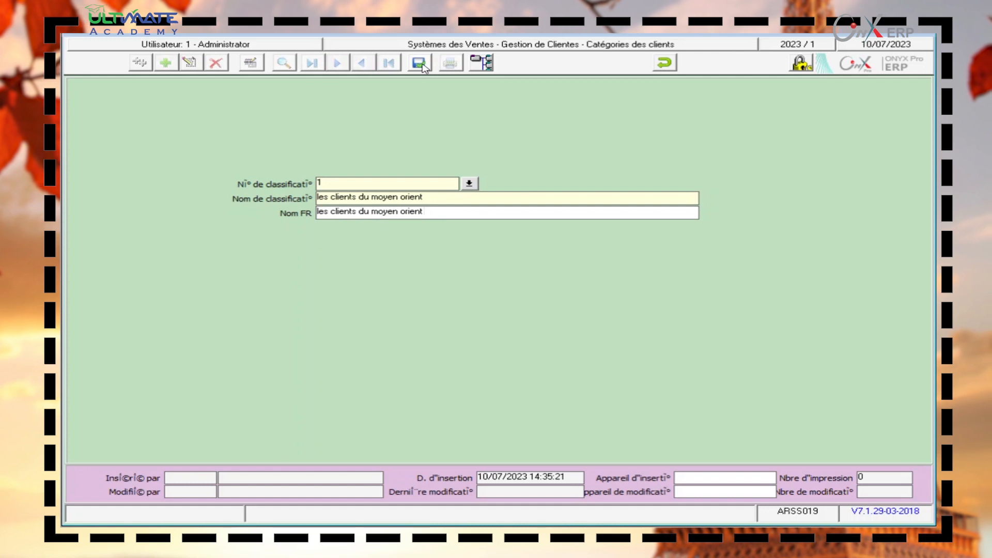
click(423, 67)
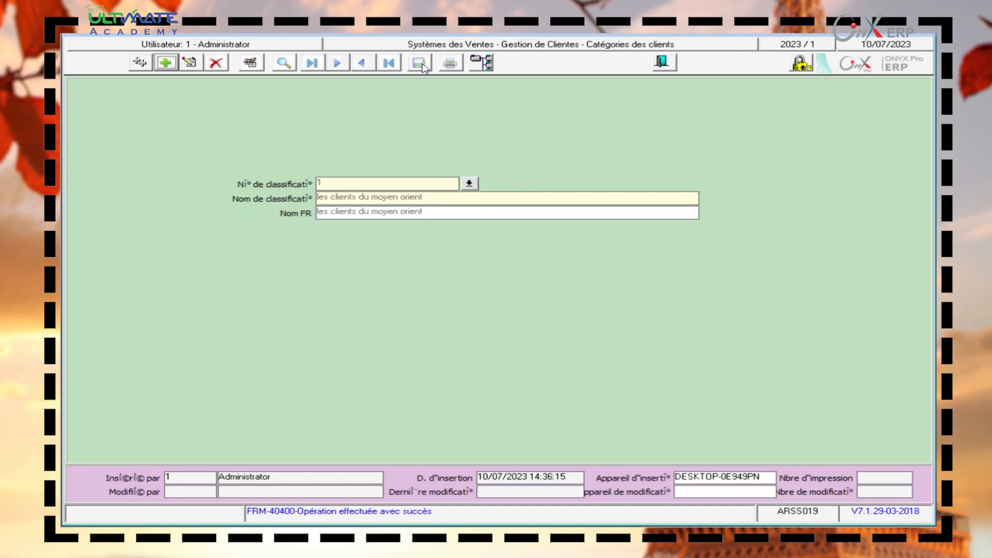
Look up the saved customer categories in the search list, then close the list and the Catégories des clients screen.
click(290, 64)
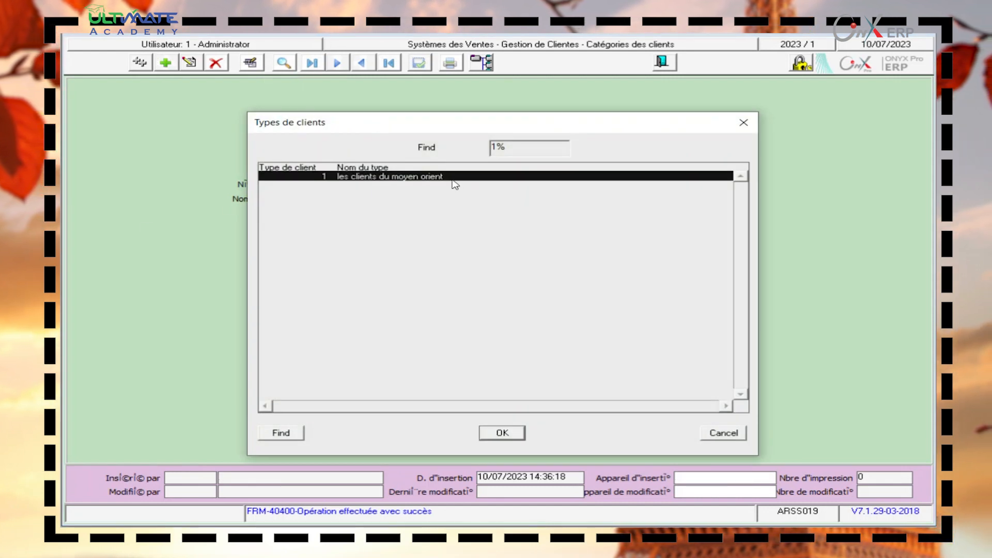
click(733, 129)
click(663, 62)
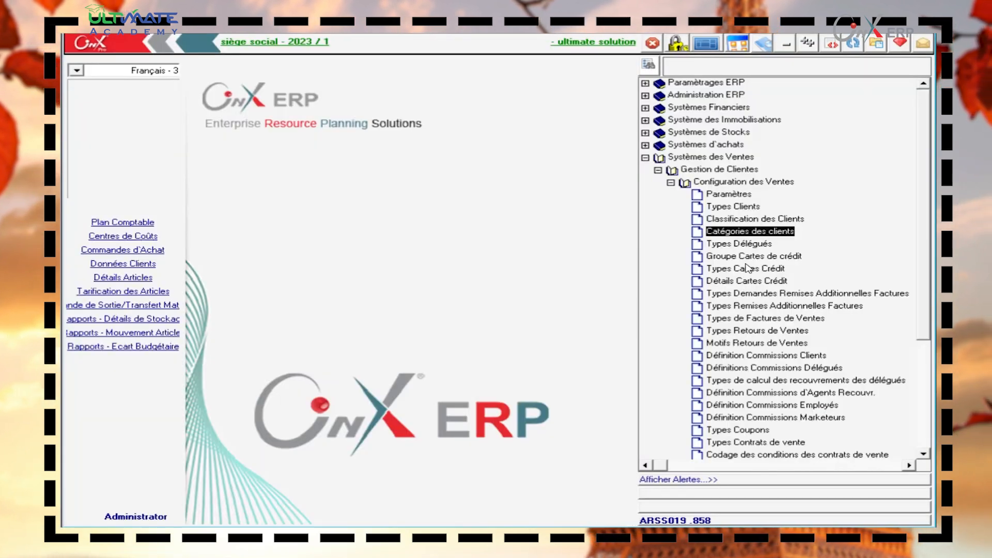
Open Types Délégués and add a new delegate type named "les delegues d'egypte".
double_click(747, 245)
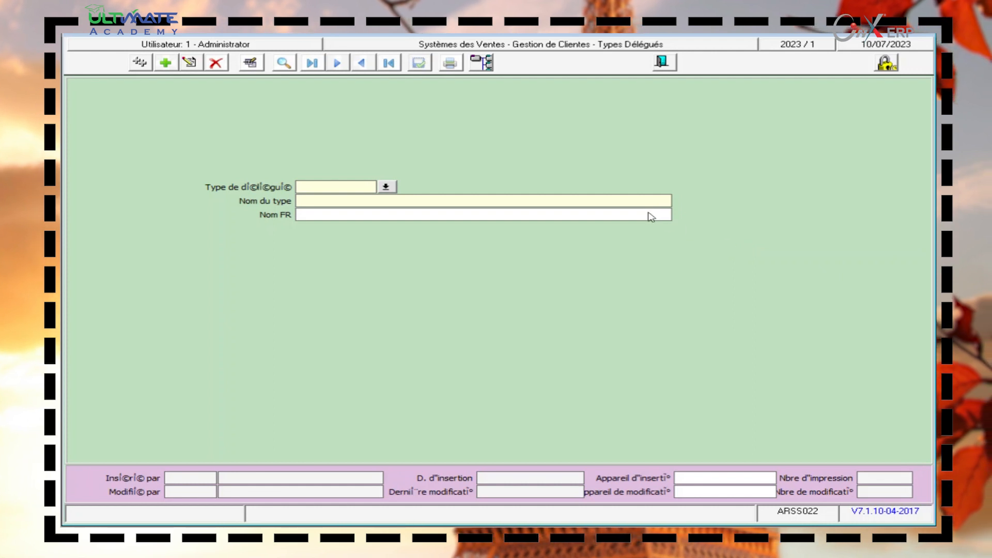
click(165, 63)
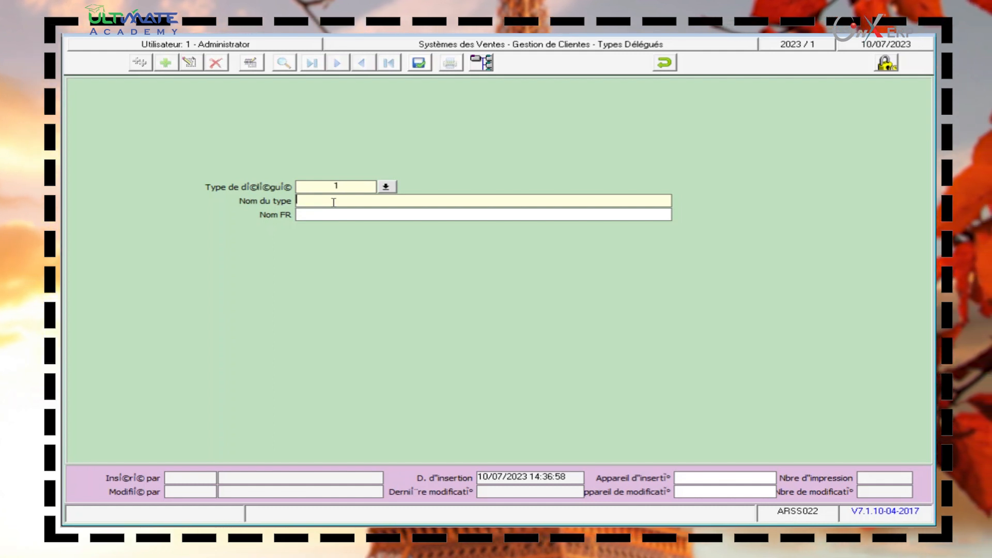
text(dele)
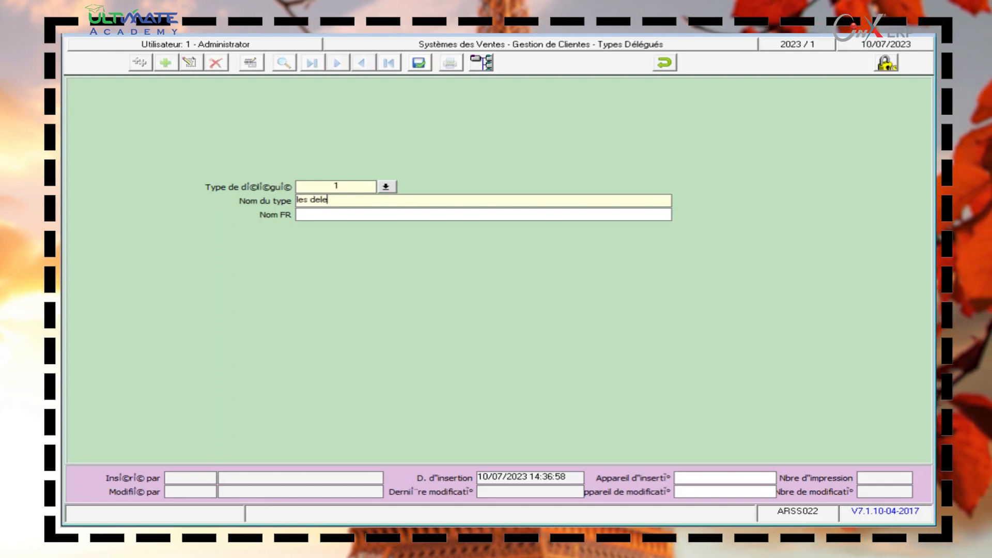
text(d)
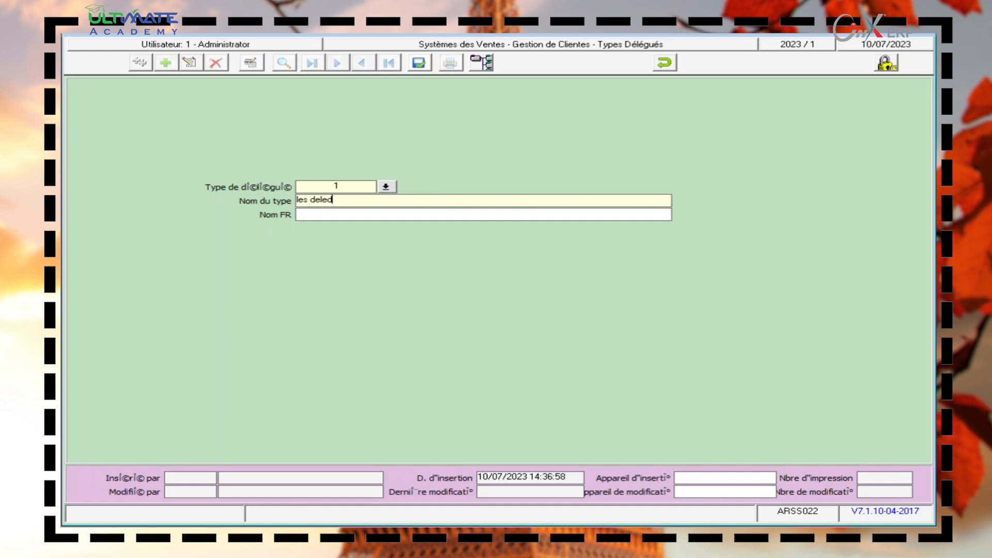
key(BackSpace)
text(gues )
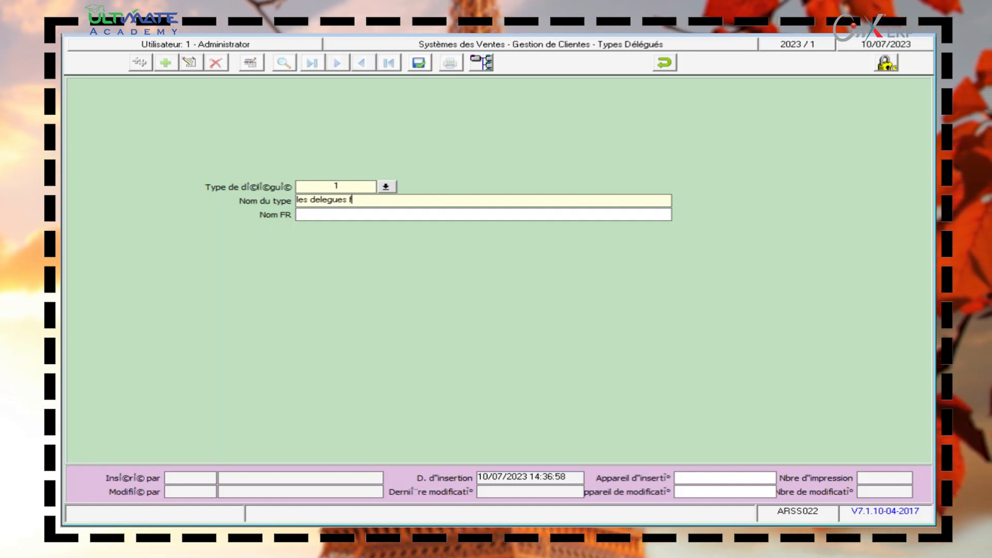
text(d)
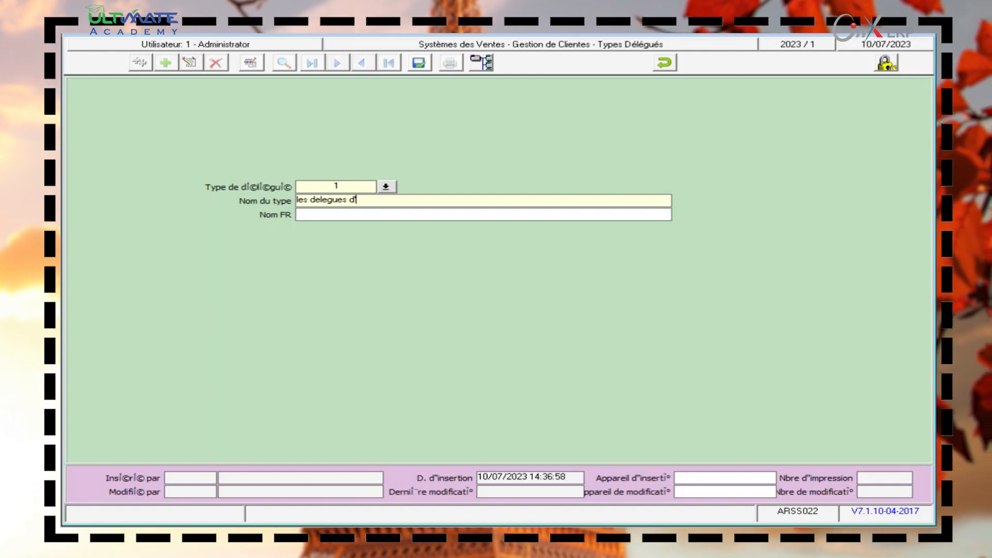
text('egypte)
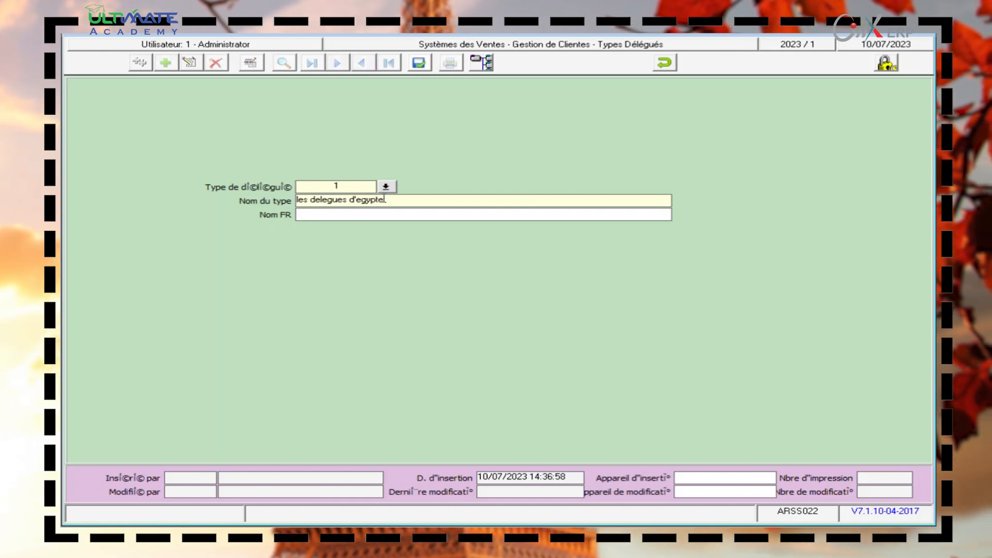
Copy the type name "les delegues d'egypte" into the Nom FR field and save the delegate type.
drag(385, 200, 267, 203)
key(ctrl+c)
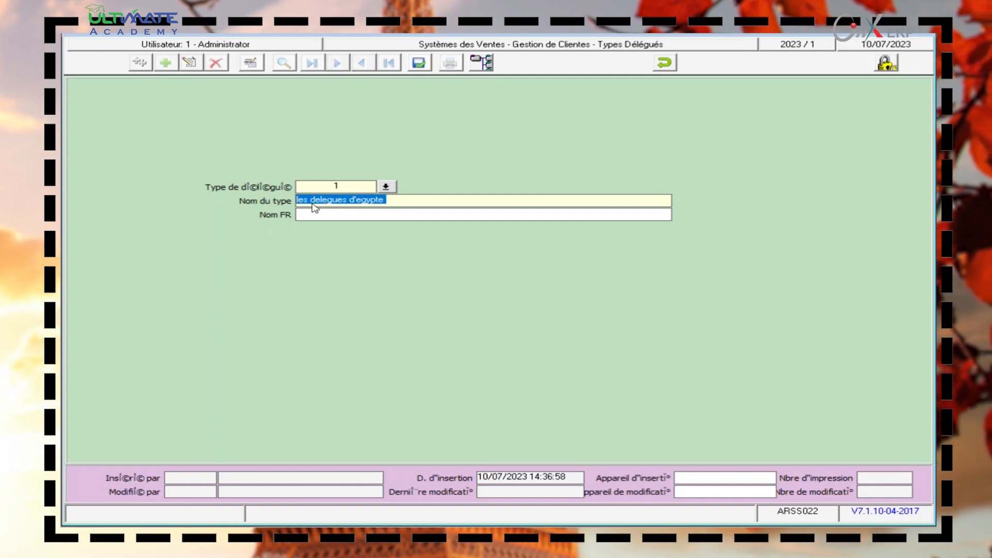
click(334, 215)
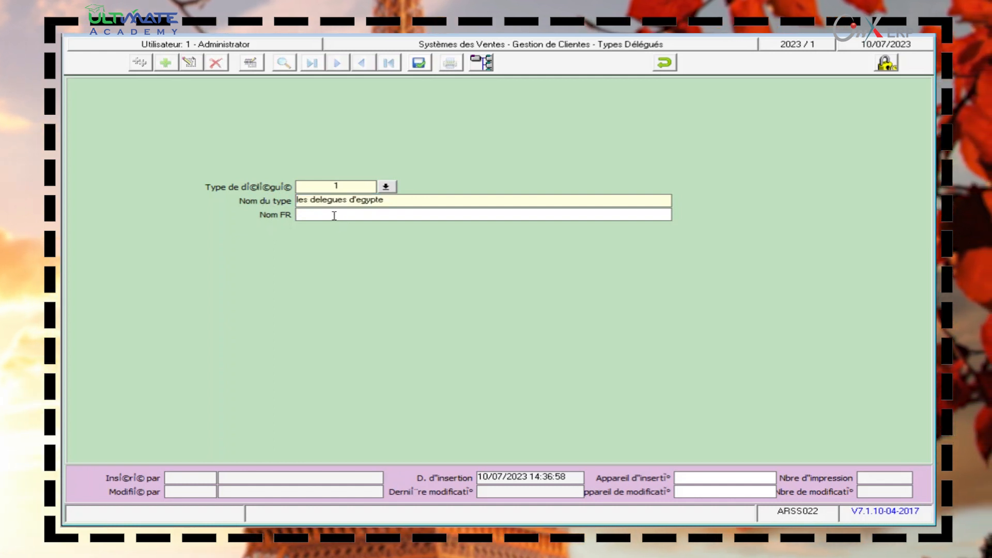
key(ctrl+v)
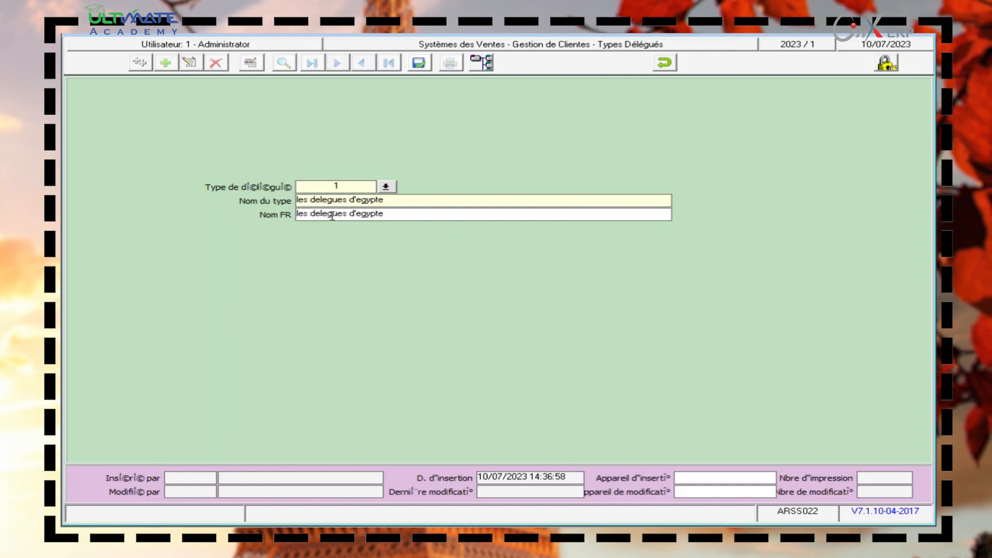
click(419, 64)
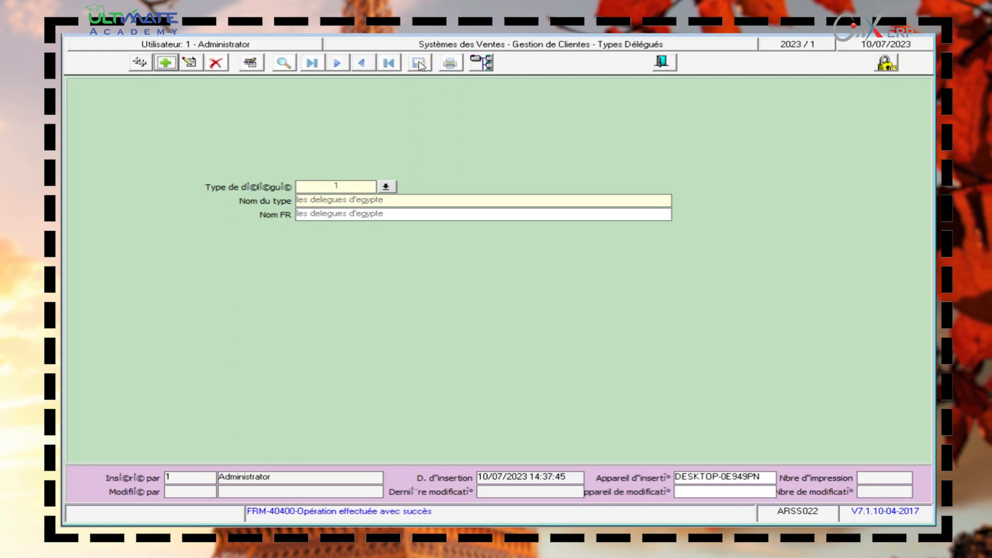
Look up the saved delegate types in the search list, then close the list and the Types Délégués screen.
click(283, 62)
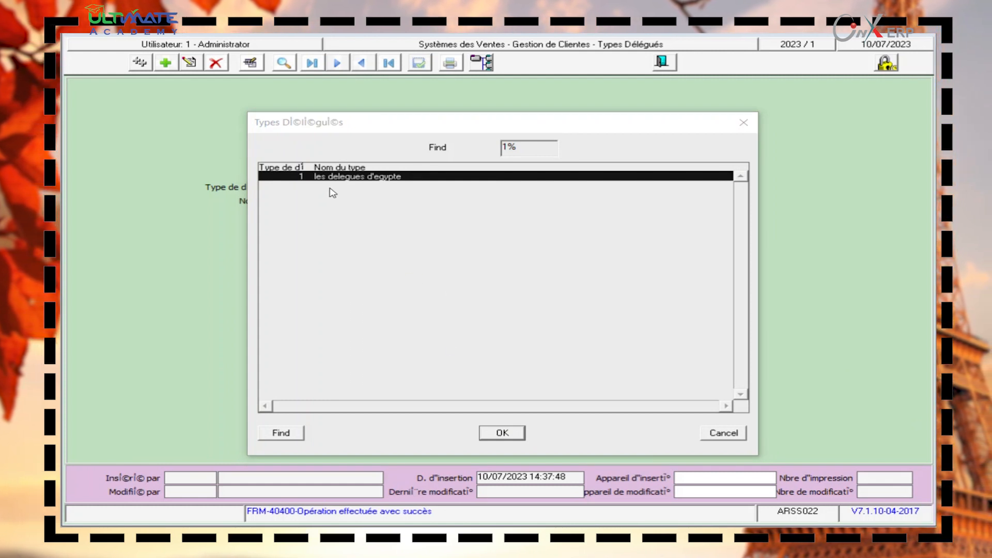
click(506, 438)
click(666, 62)
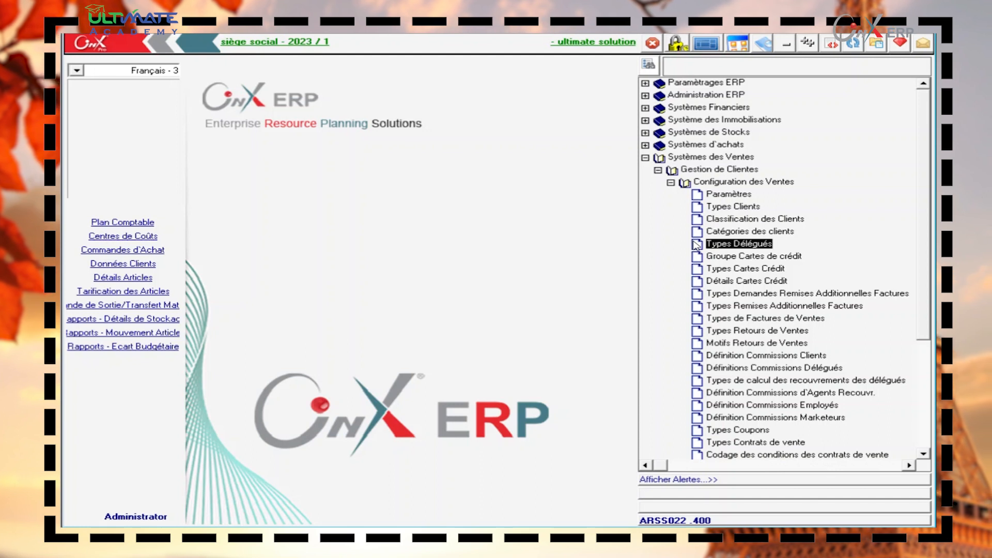
Open the Groupe Cartes de crédit screen under Configuration des Ventes.
double_click(739, 257)
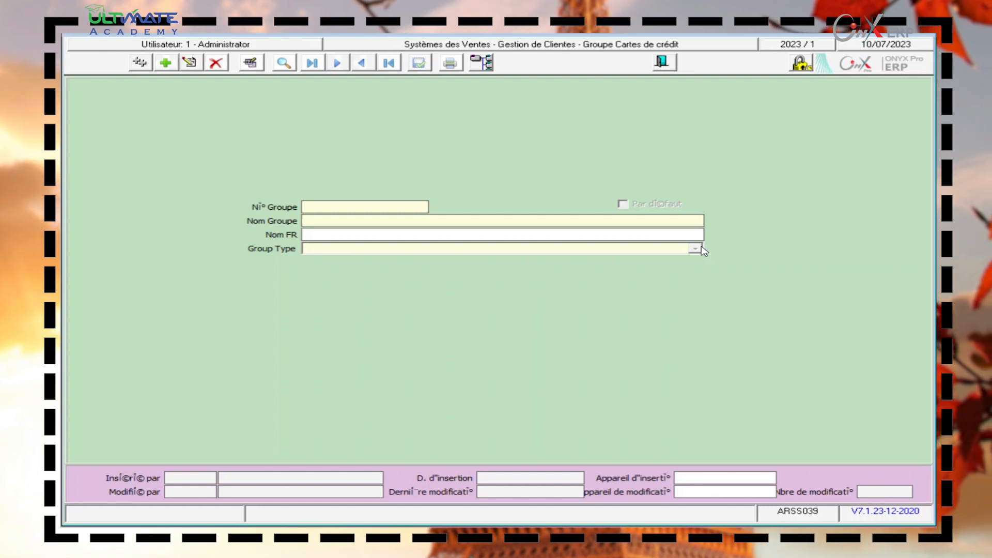
click(168, 63)
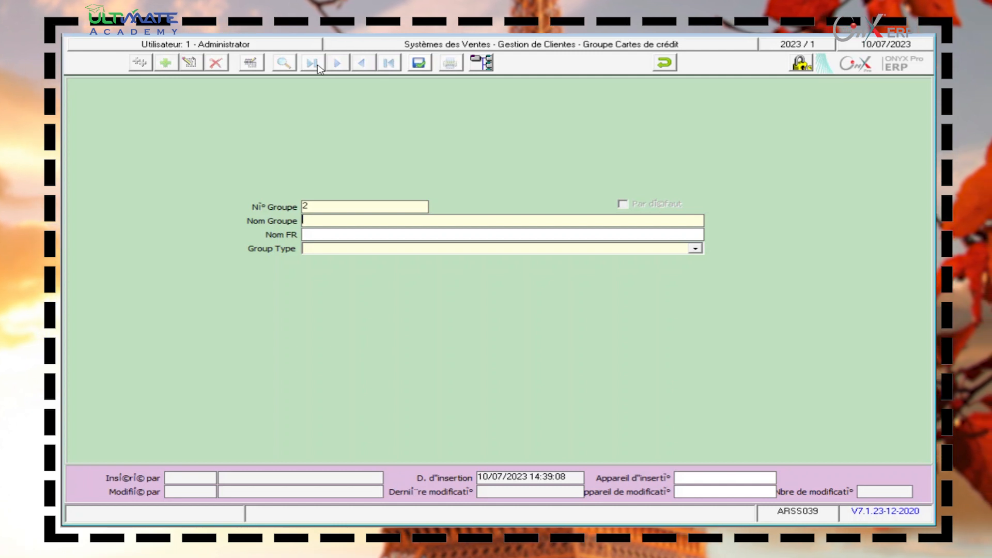
click(664, 64)
click(482, 312)
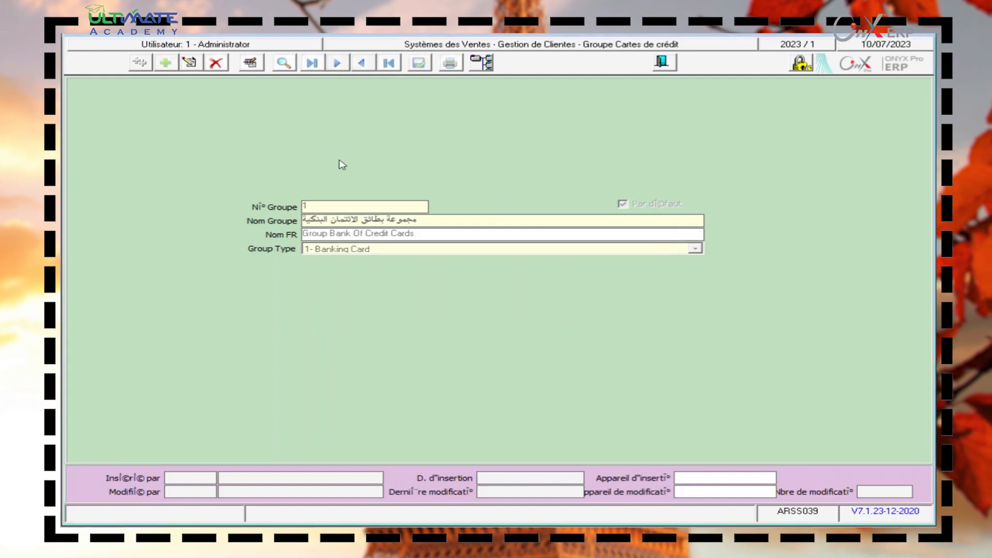
Look up the existing credit card groups in the search list and display the record "Group Bank Of Credit Cards".
click(283, 63)
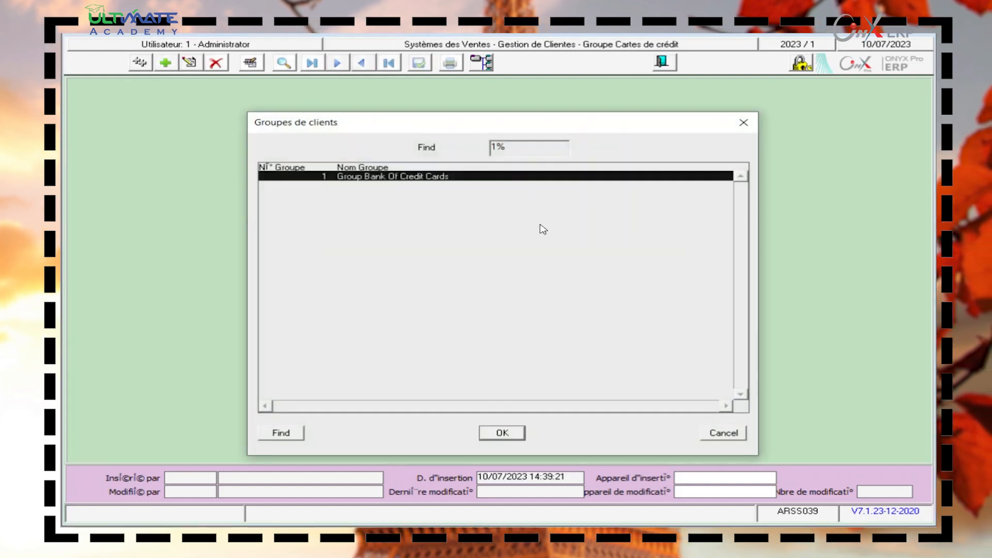
double_click(493, 177)
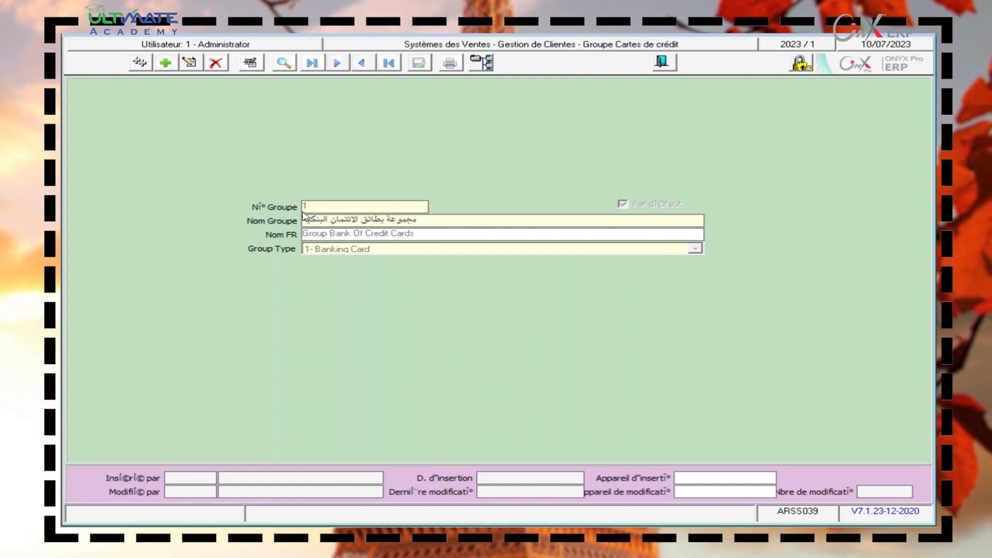
Add a new credit card group and enter "carte de credit" as its group name.
click(174, 62)
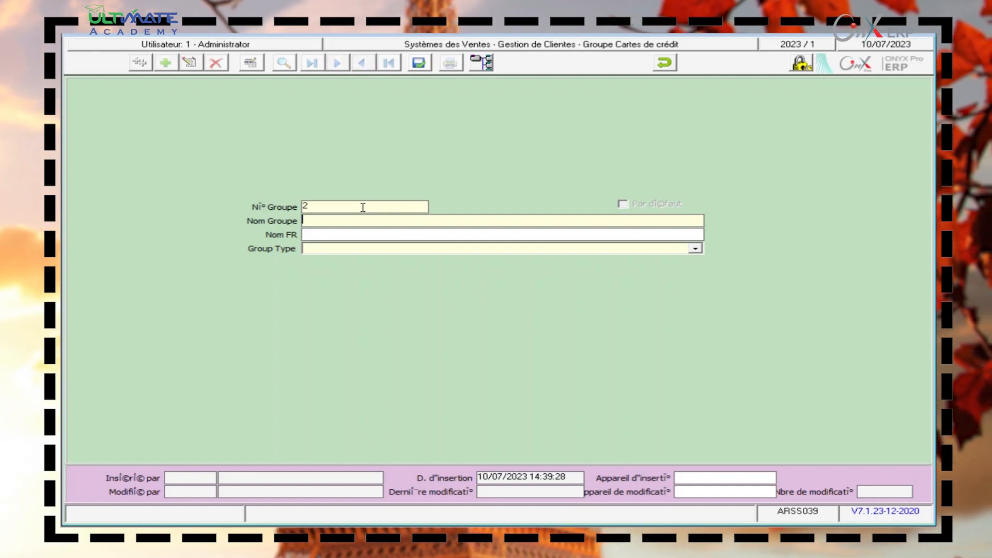
text(c)
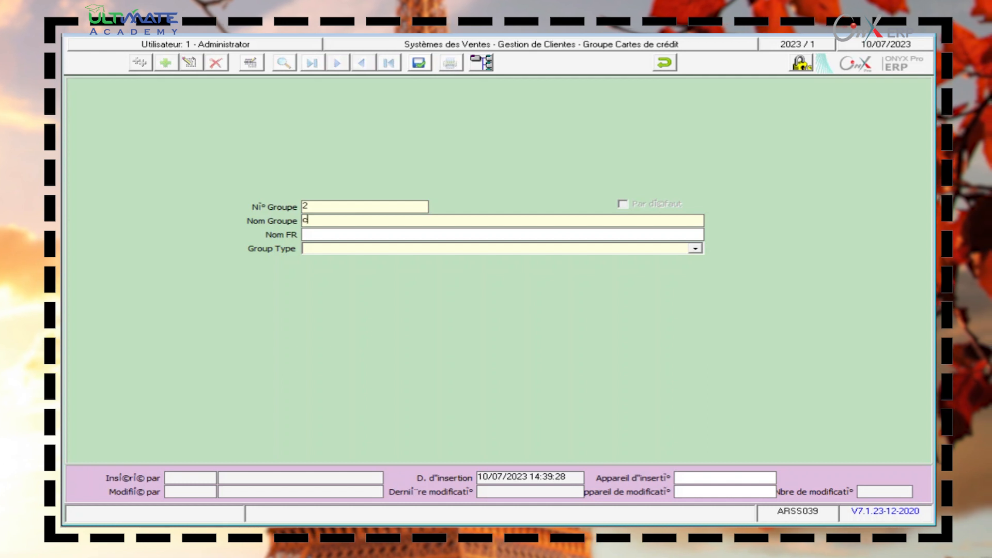
text(r)
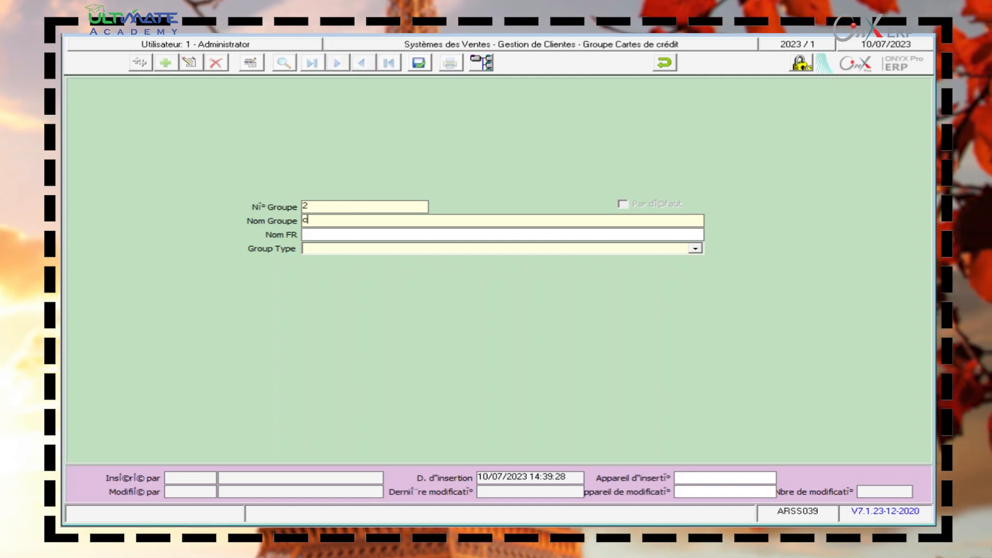
text(rte de)
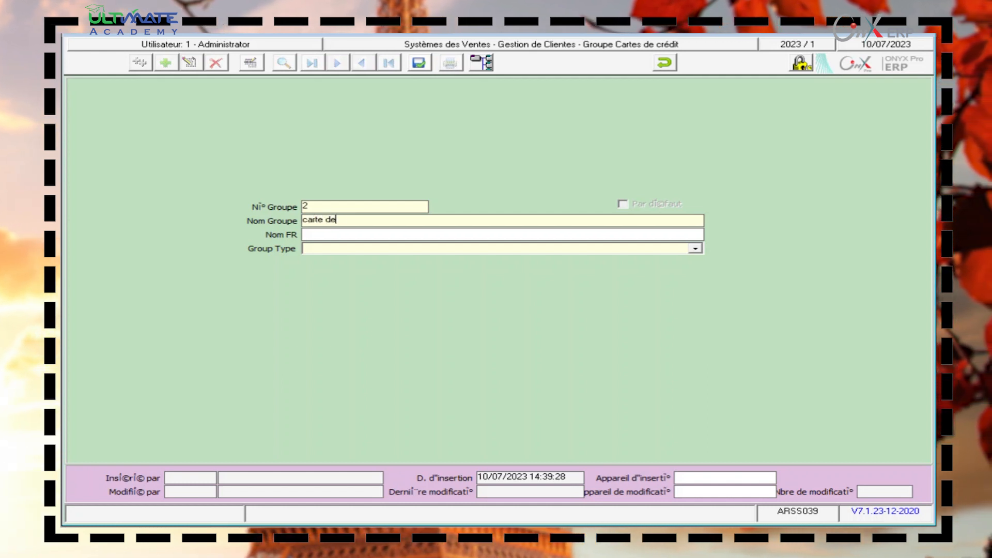
text( credit)
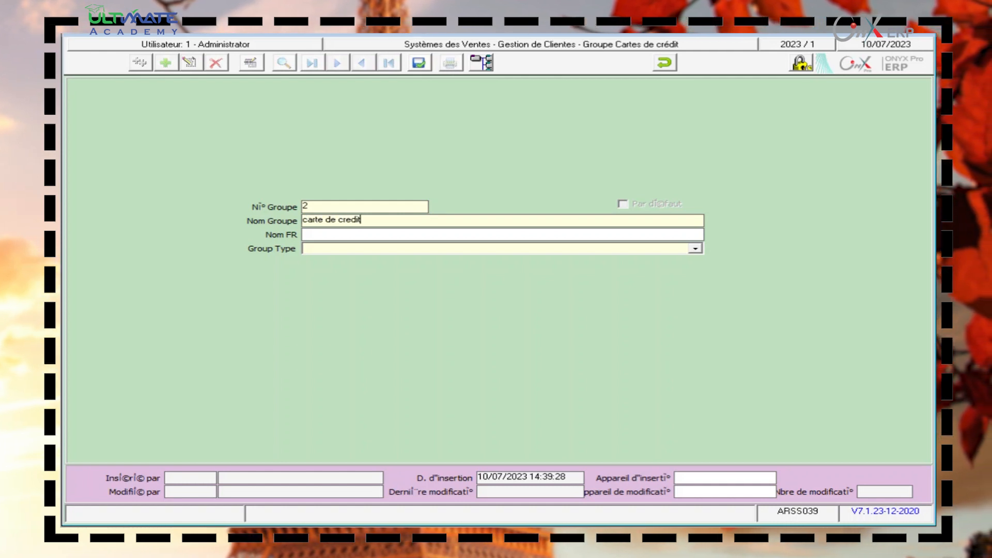
Correct the new credit card group's name to "cartes de credit d'egypte".
click(336, 220)
key(Left)
key(Left)
key(Left)
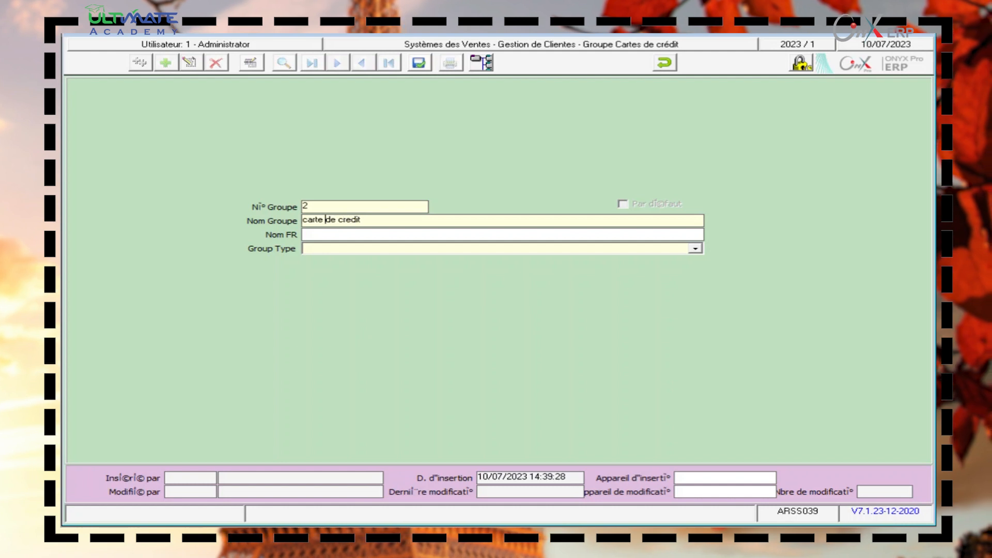
text(s)
key(Right)
key(Right)
key(Right)
key(Right)
key(Right)
key(Right)
key(Right)
key(Right)
key(Right)
key(Right)
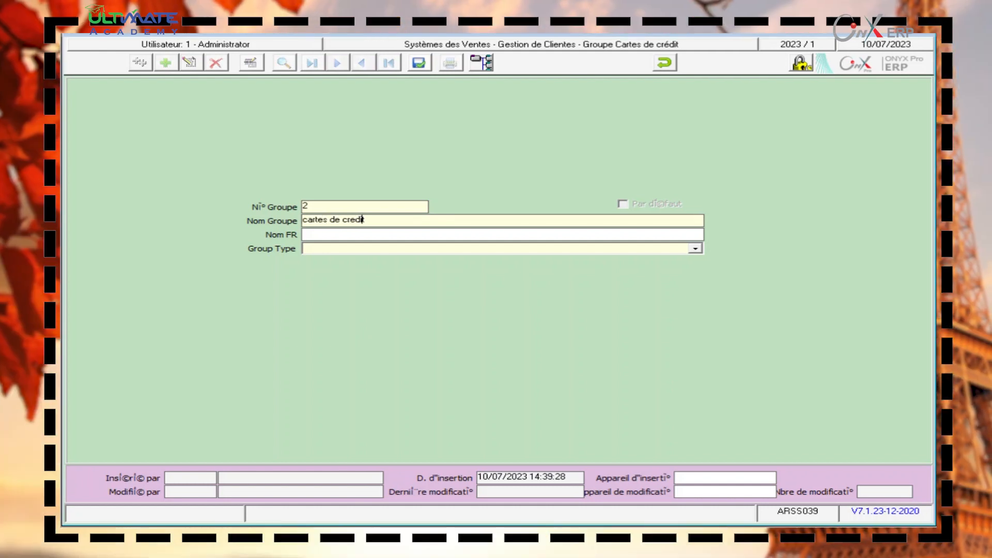
text(d)
text('egyp)
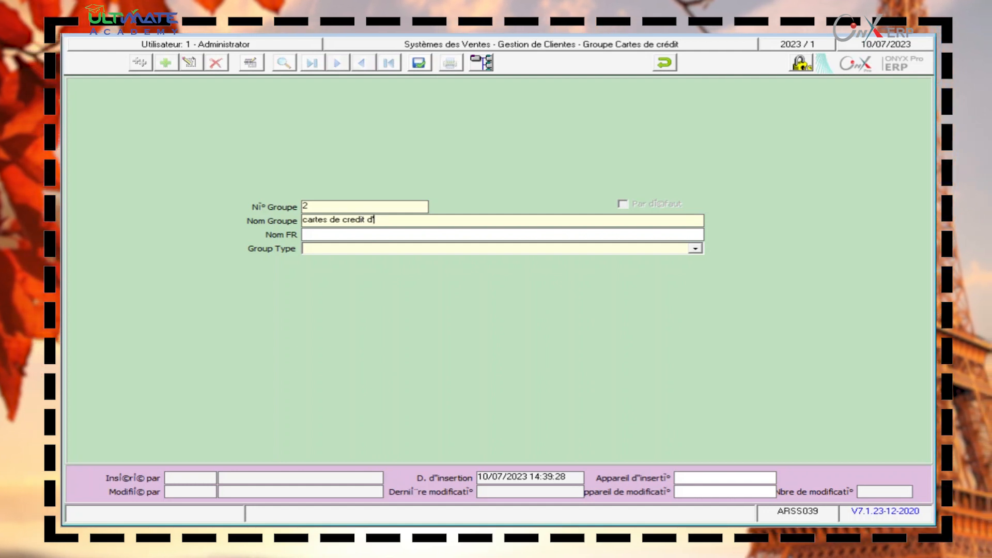
text(te)
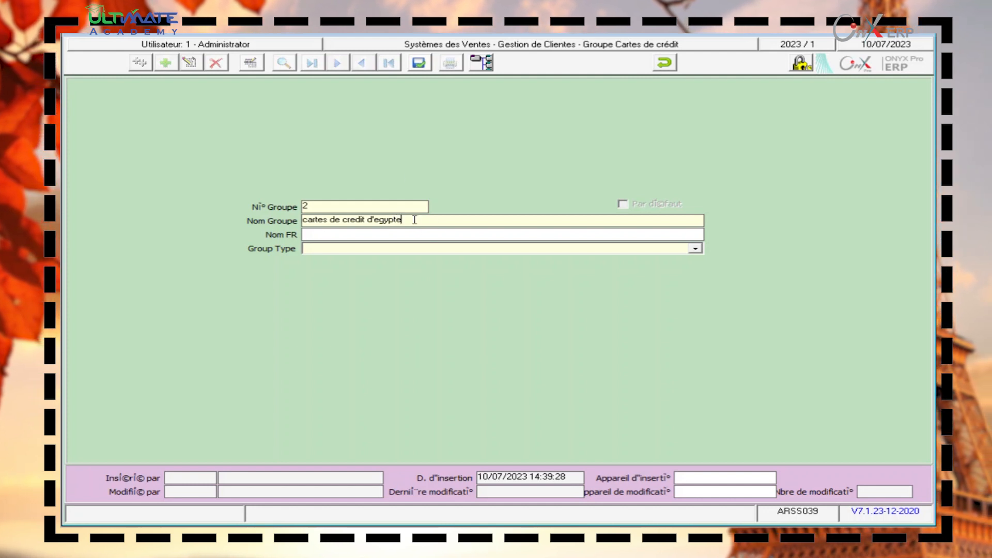
Copy the group name into Nom FR, set the group type to 1- Banking Card and save the group.
drag(414, 220, 282, 227)
key(ctrl+c)
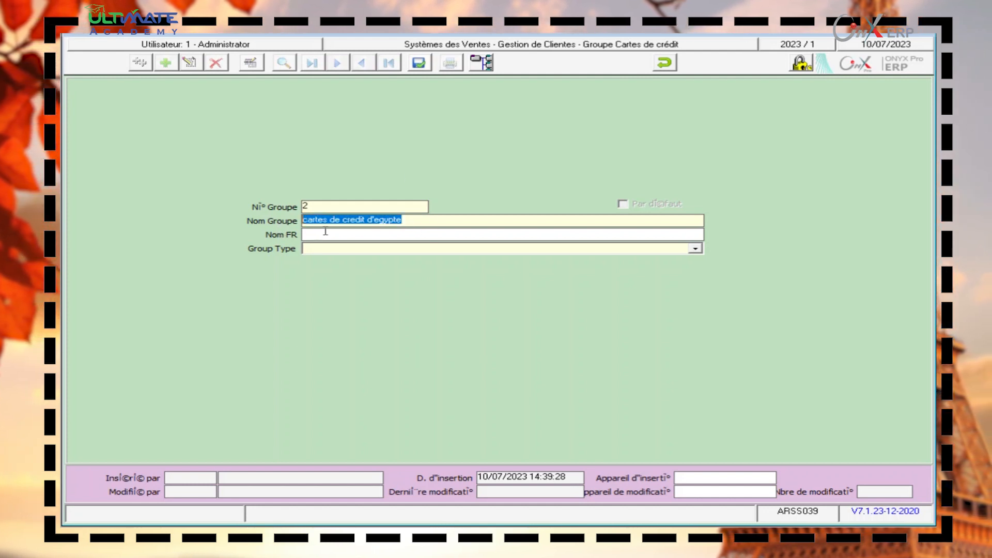
click(325, 233)
key(ctrl+v)
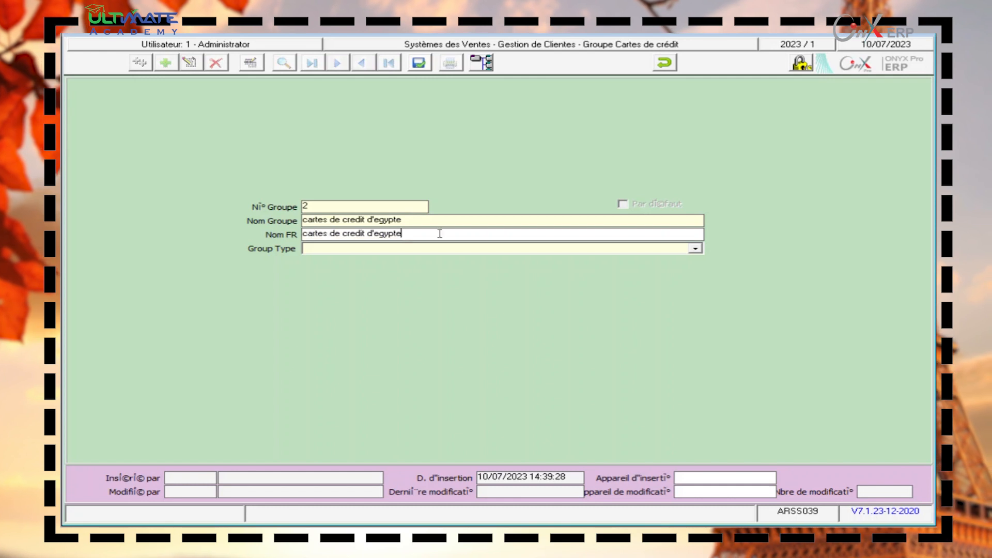
click(687, 251)
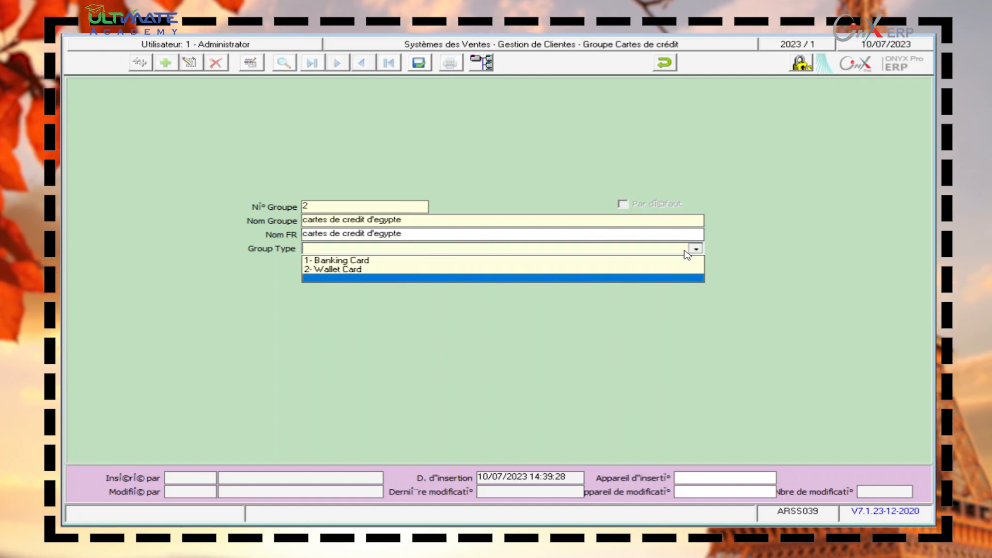
click(639, 262)
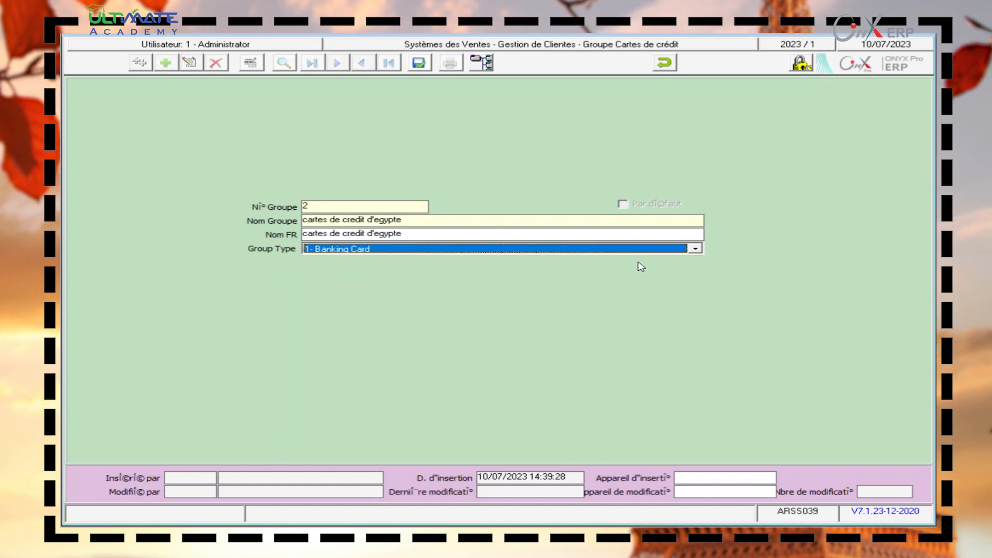
click(418, 68)
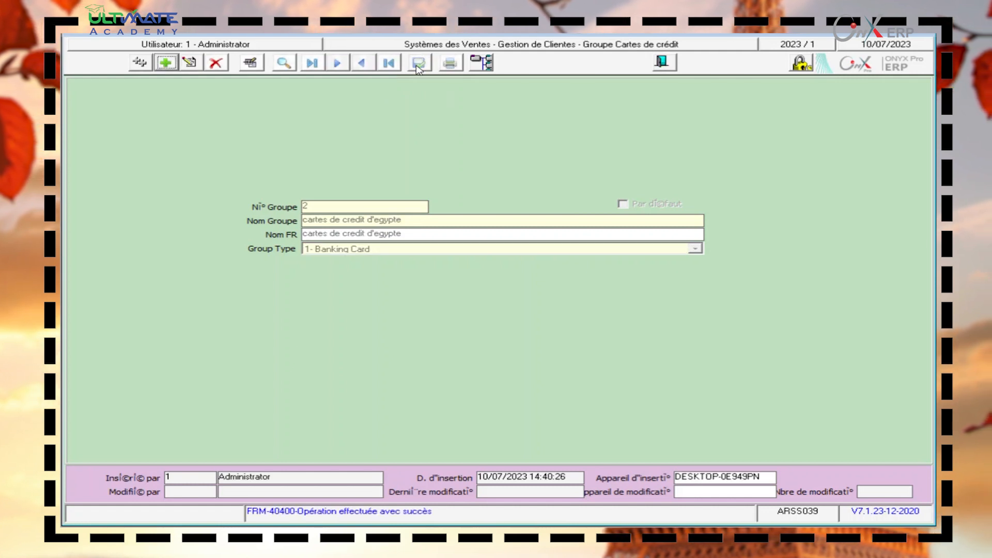
Look up the saved credit card groups in the search list, then close the list and the Groupe Cartes de crédit screen.
click(291, 66)
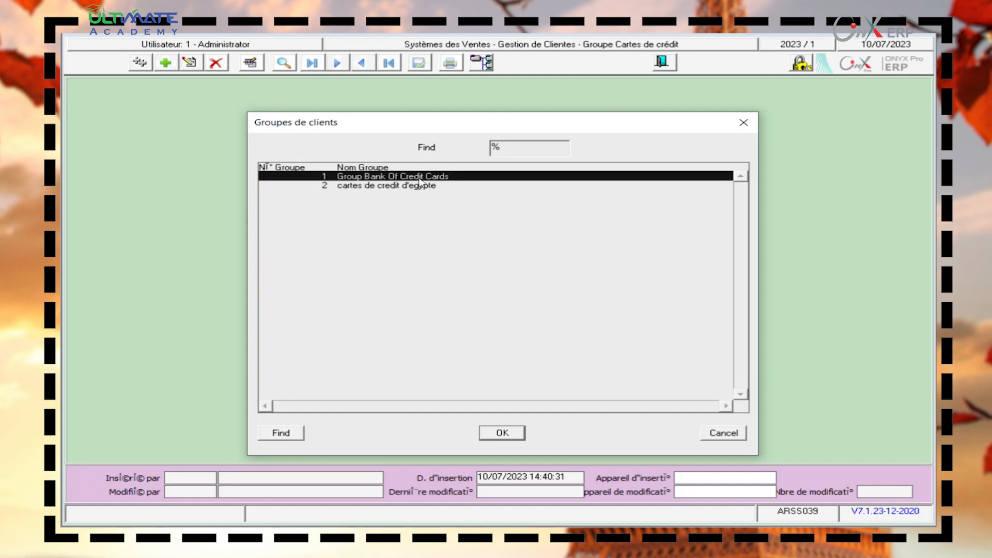
click(743, 122)
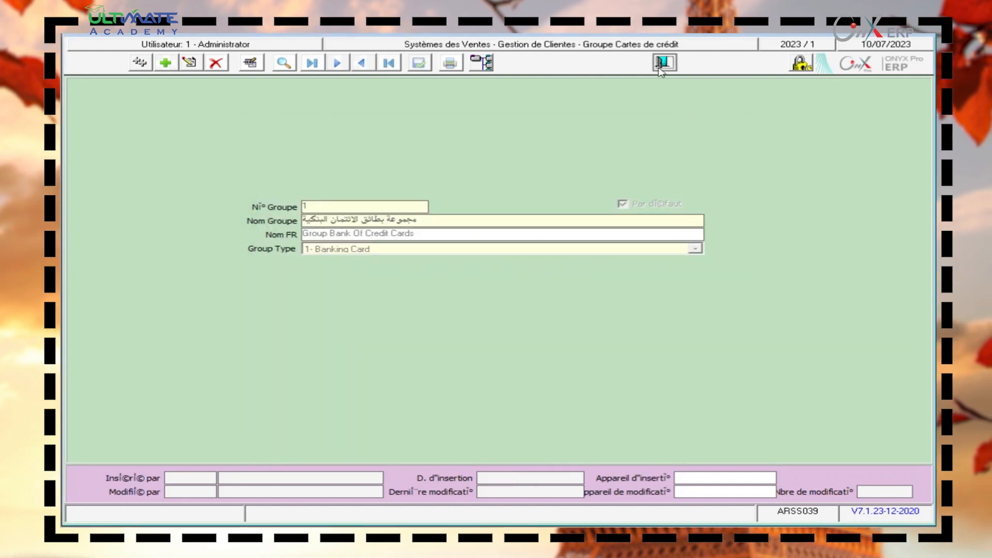
click(661, 65)
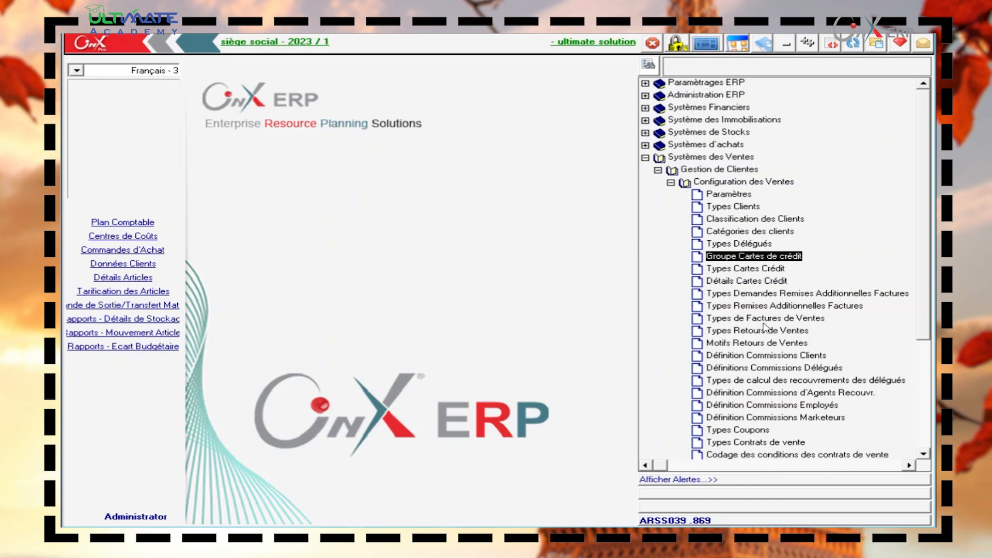
Open the Types Cartes Crédit screen under Configuration des Ventes and display the existing "Credit Card" record.
key(Down)
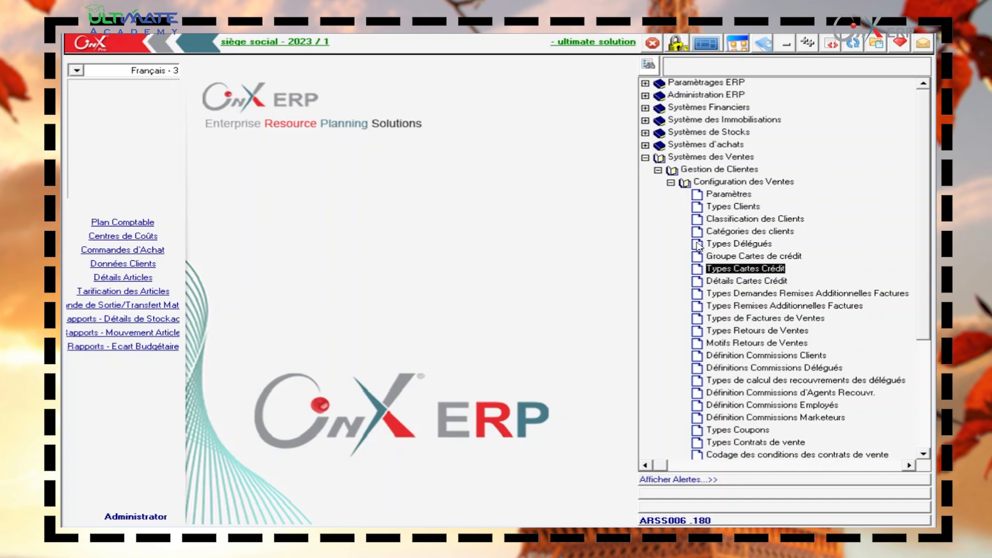
double_click(720, 270)
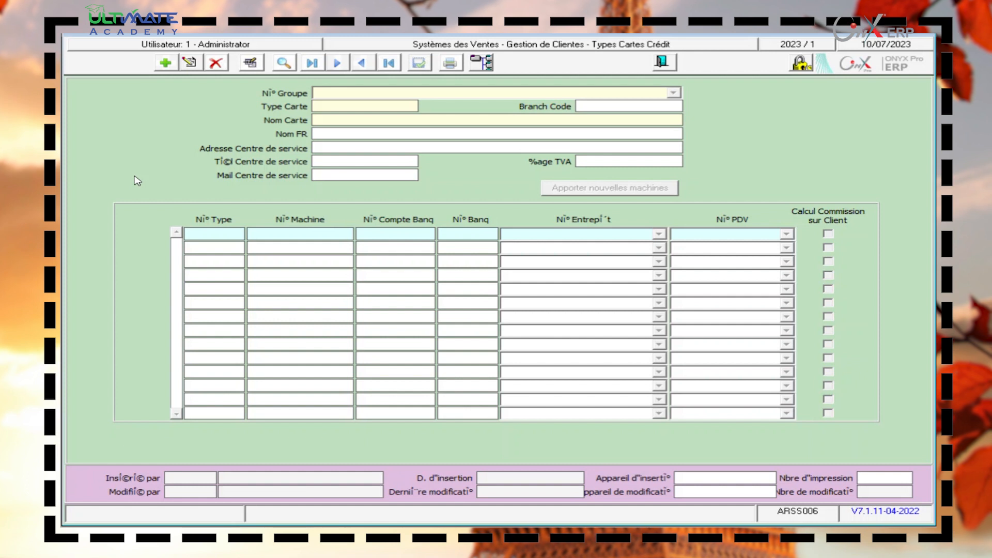
click(282, 63)
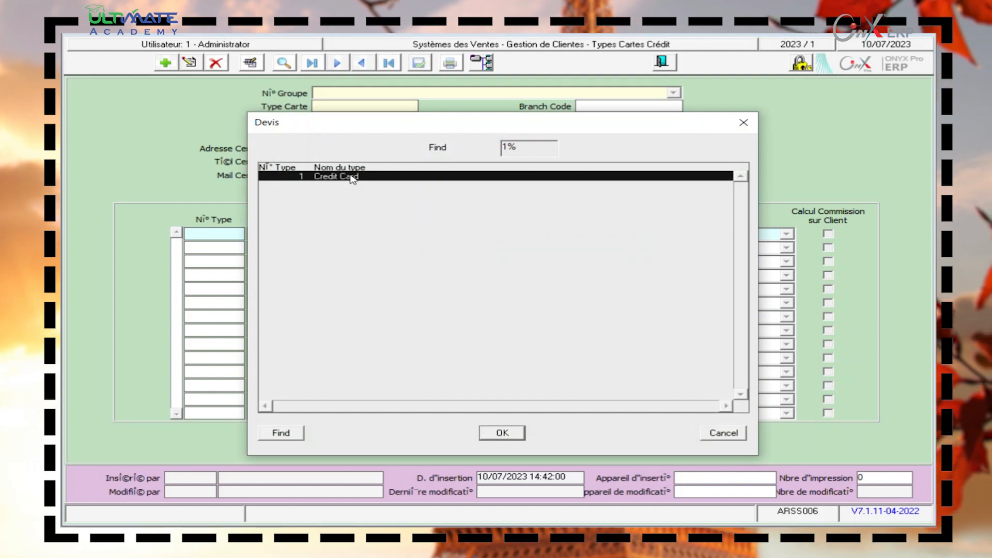
double_click(352, 178)
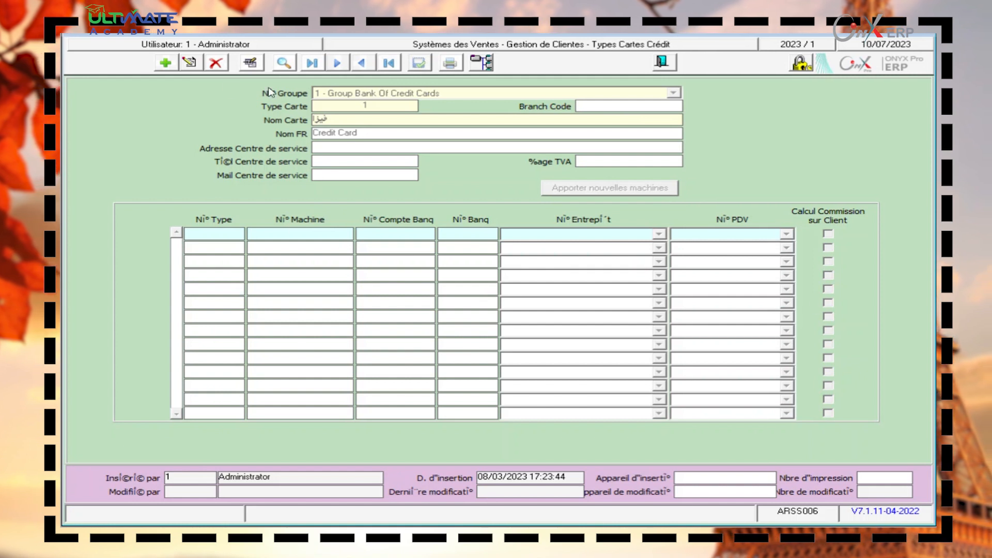
Add a new card type in Group Bank Of Credit Cards with "carte de credit" as both Nom Carte and Nom FR.
click(164, 66)
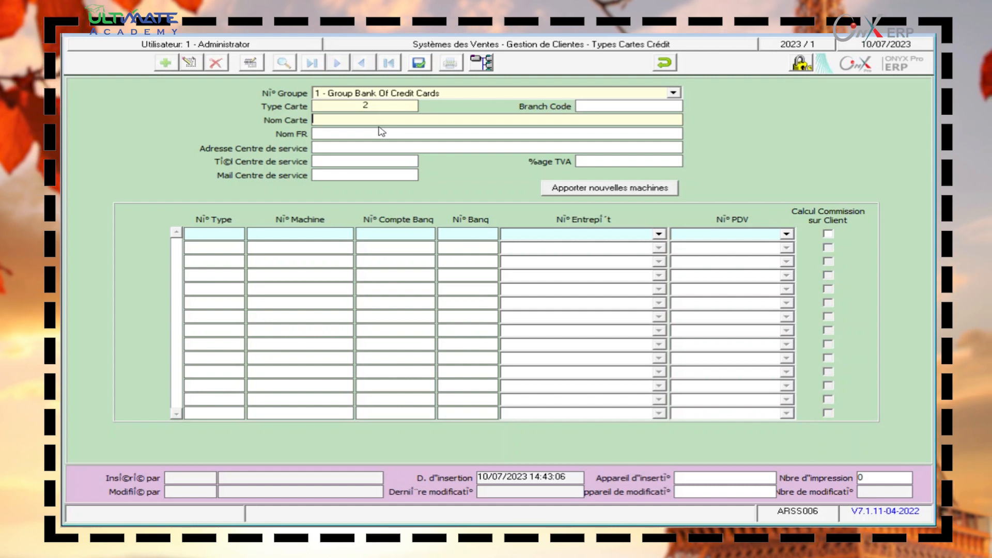
text(carte)
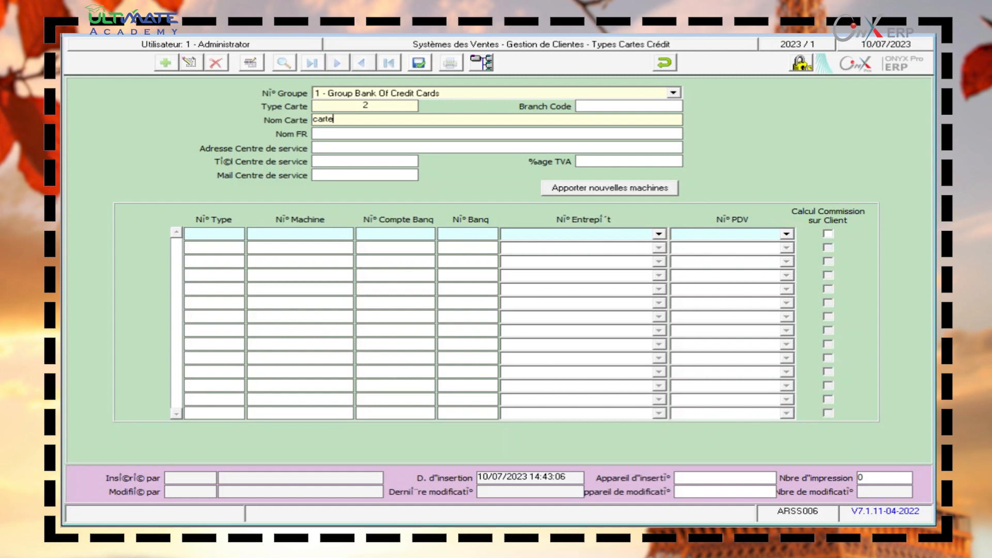
text( de credit)
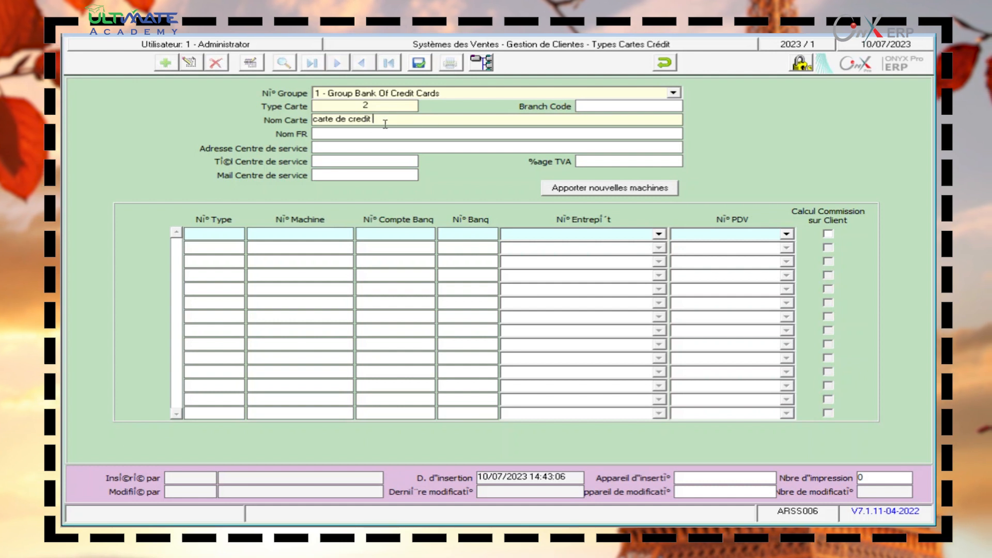
drag(385, 124, 309, 125)
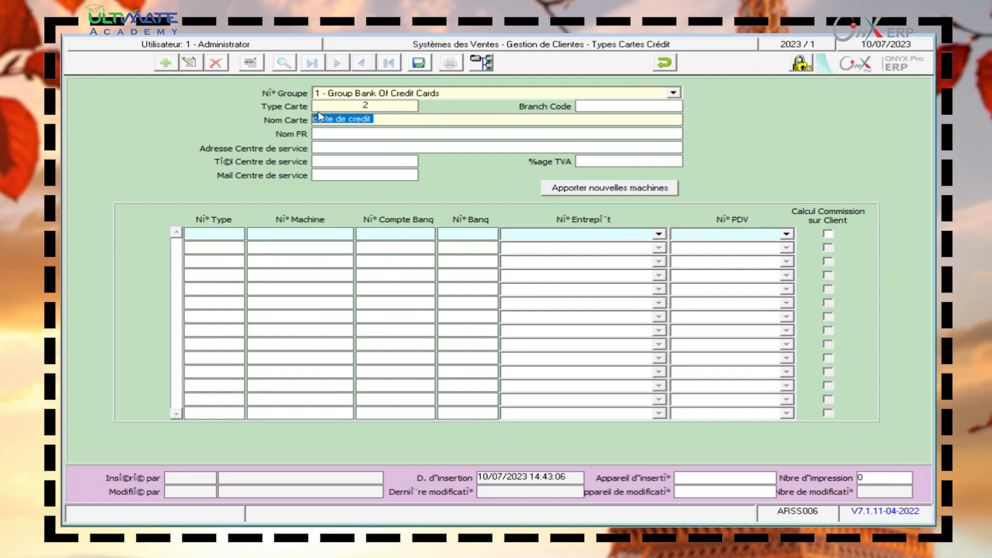
click(383, 134)
key(ctrl+v)
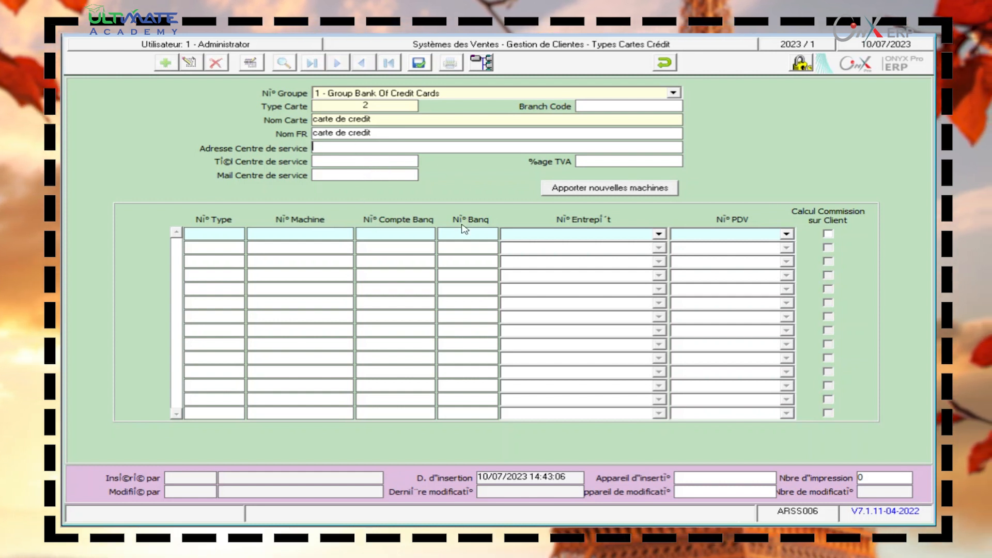
Assign warehouse 1- Entrepôts 1 to the first machine row and leave its PDV blank.
click(605, 233)
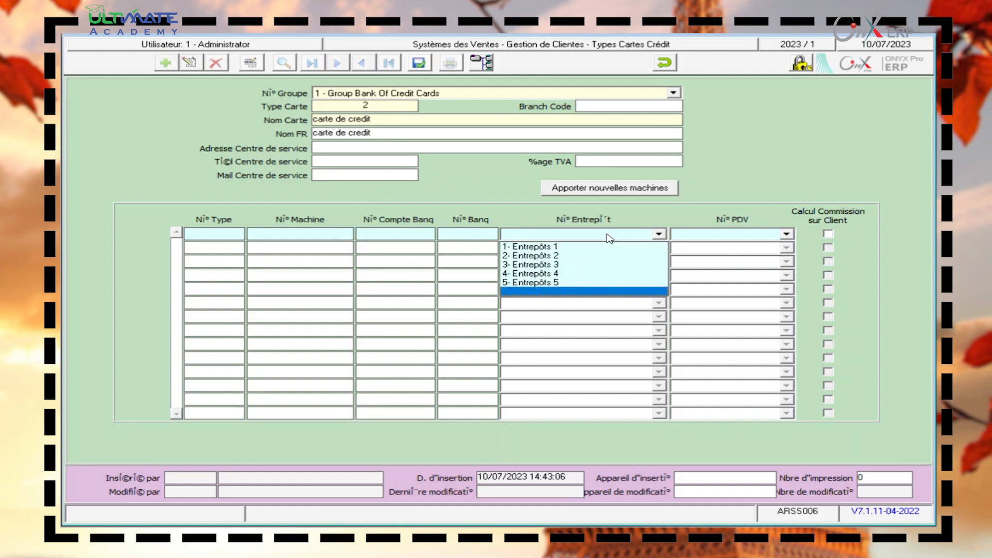
click(575, 246)
click(724, 235)
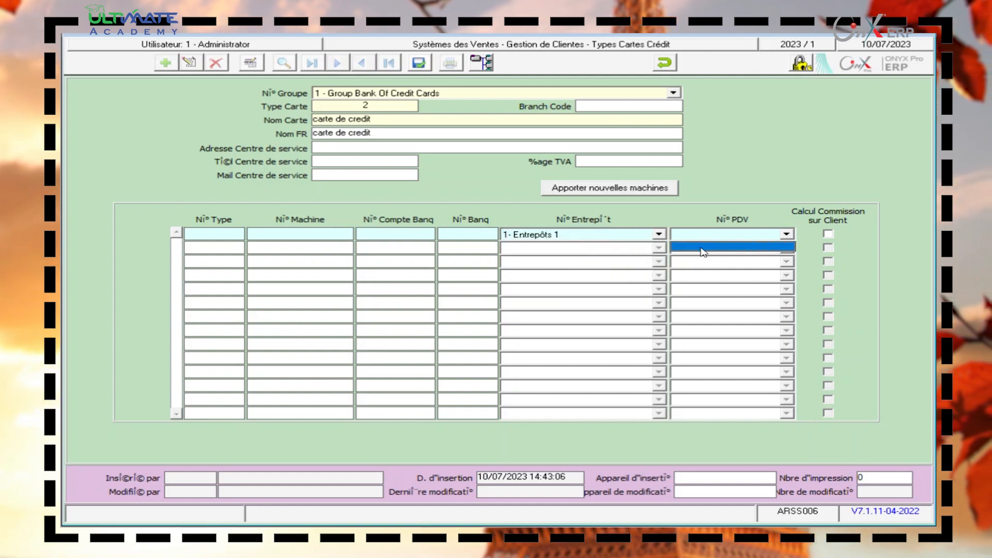
click(702, 252)
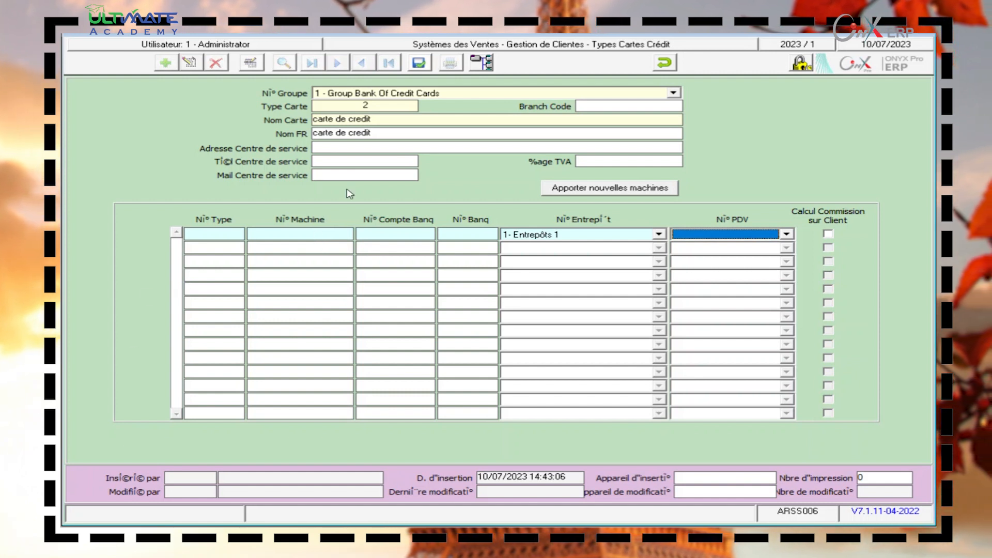
Try to save the new card type, then cancel the operation.
click(419, 64)
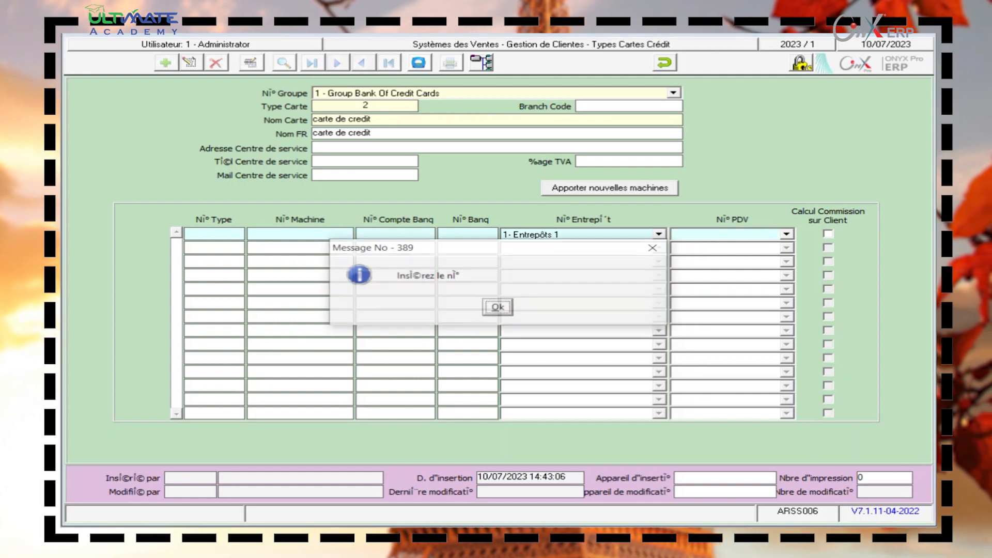
click(506, 306)
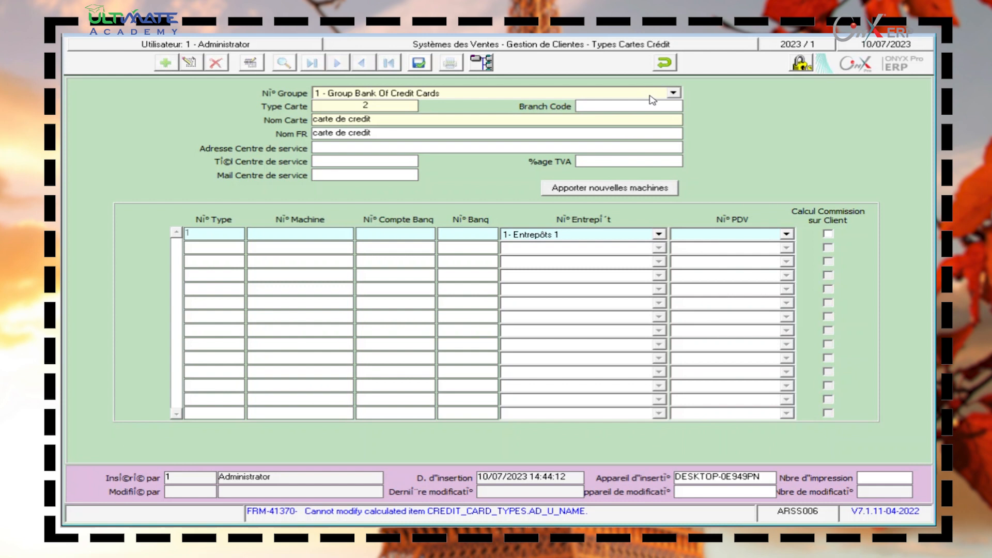
click(664, 63)
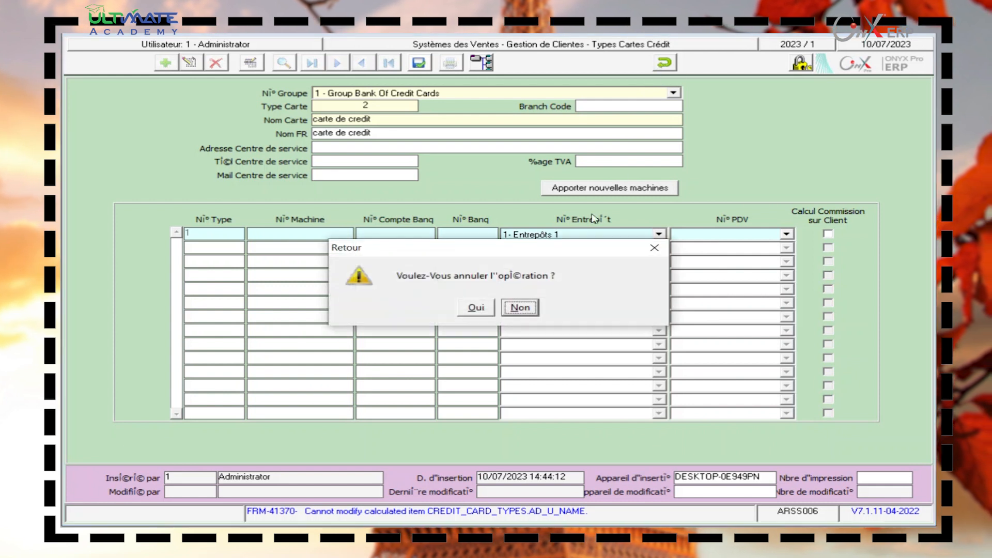
click(475, 308)
Close the Types Cartes Crédit screen and look through the remaining entries under Configuration des Ventes.
click(666, 62)
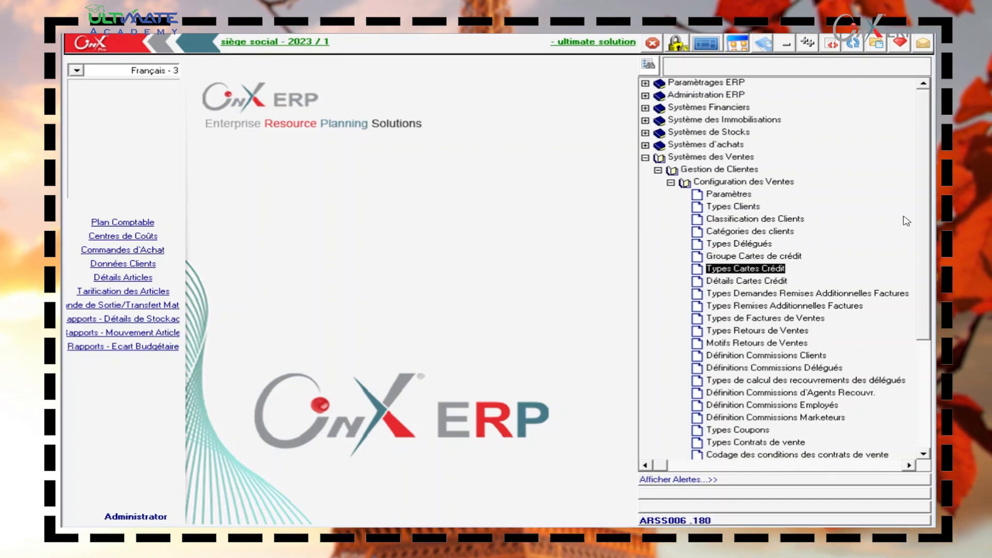
drag(929, 218, 932, 236)
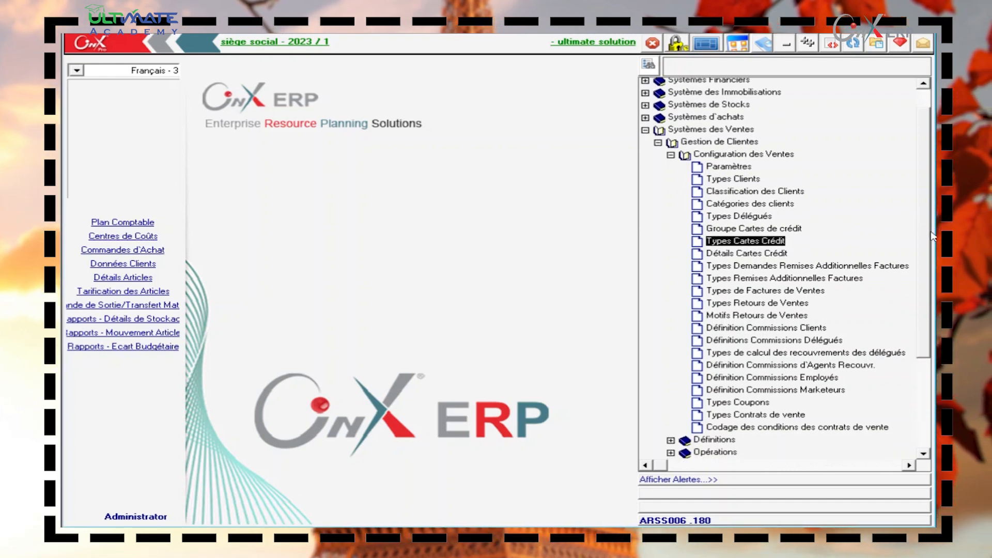
drag(933, 236, 932, 257)
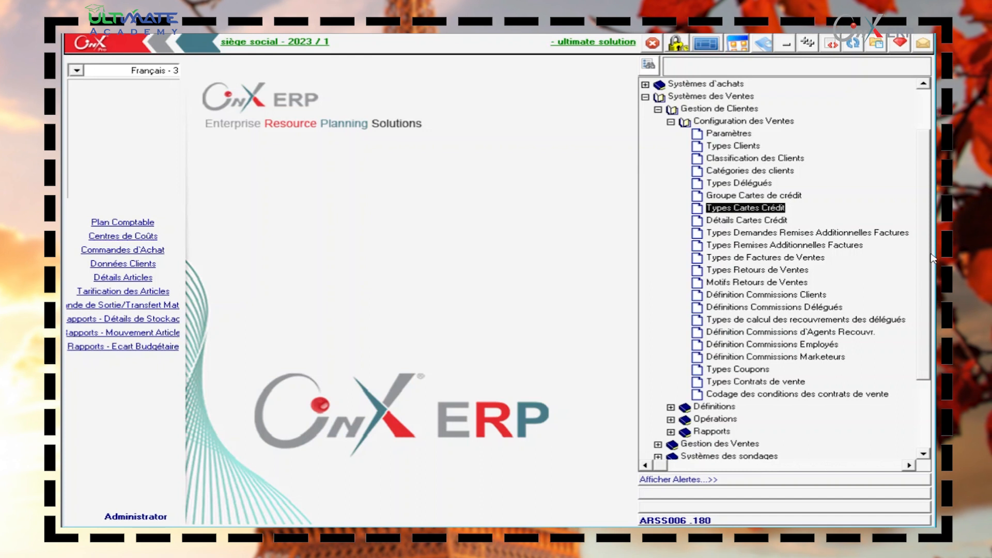
drag(933, 257, 932, 259)
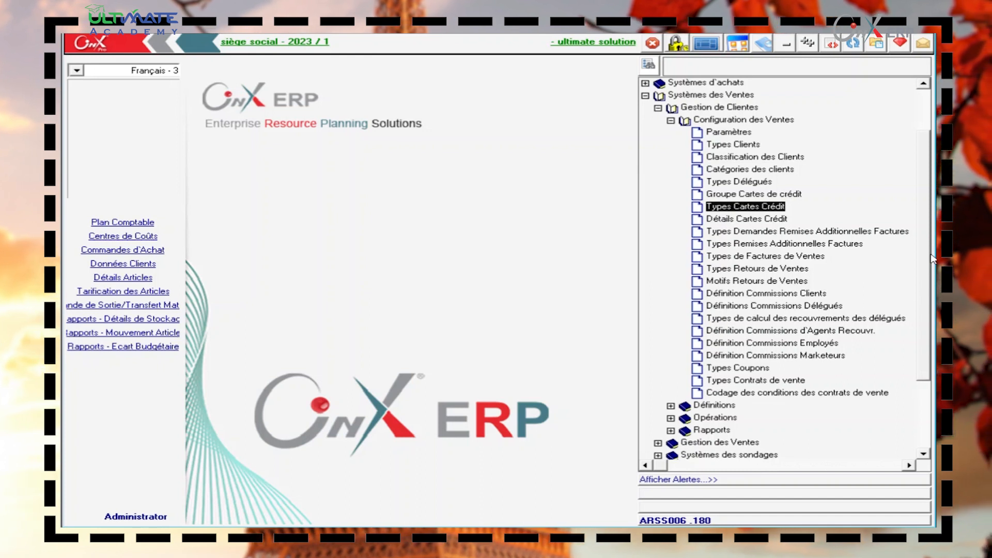